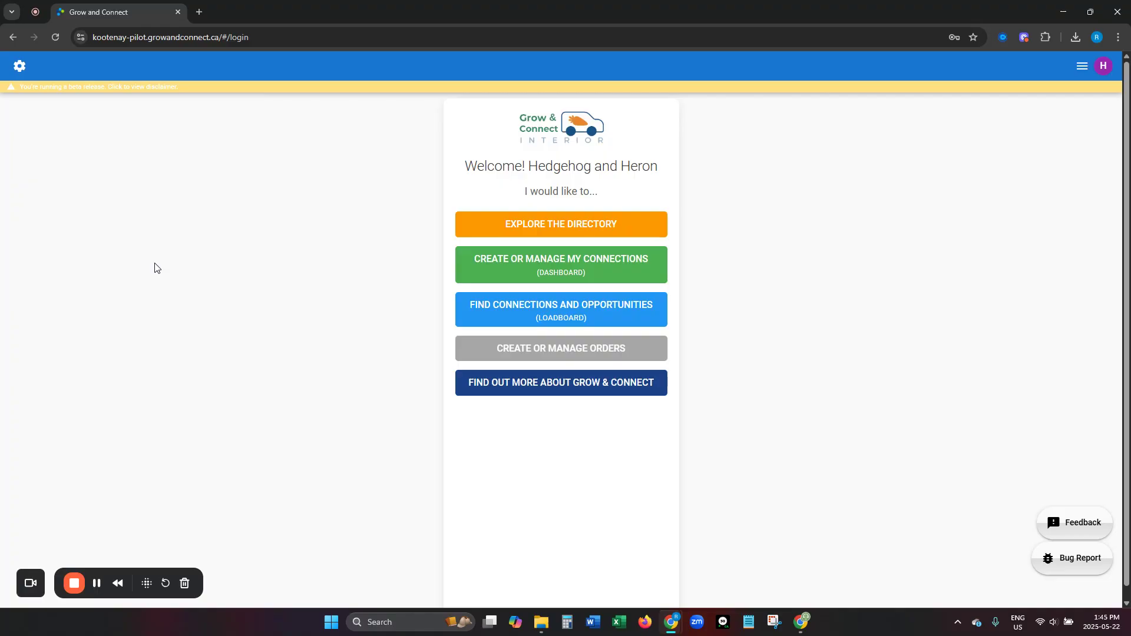
- Open the organization's Producer Details settings and look through the whole form
{"action": "left_click", "coordinate": [19, 69]}
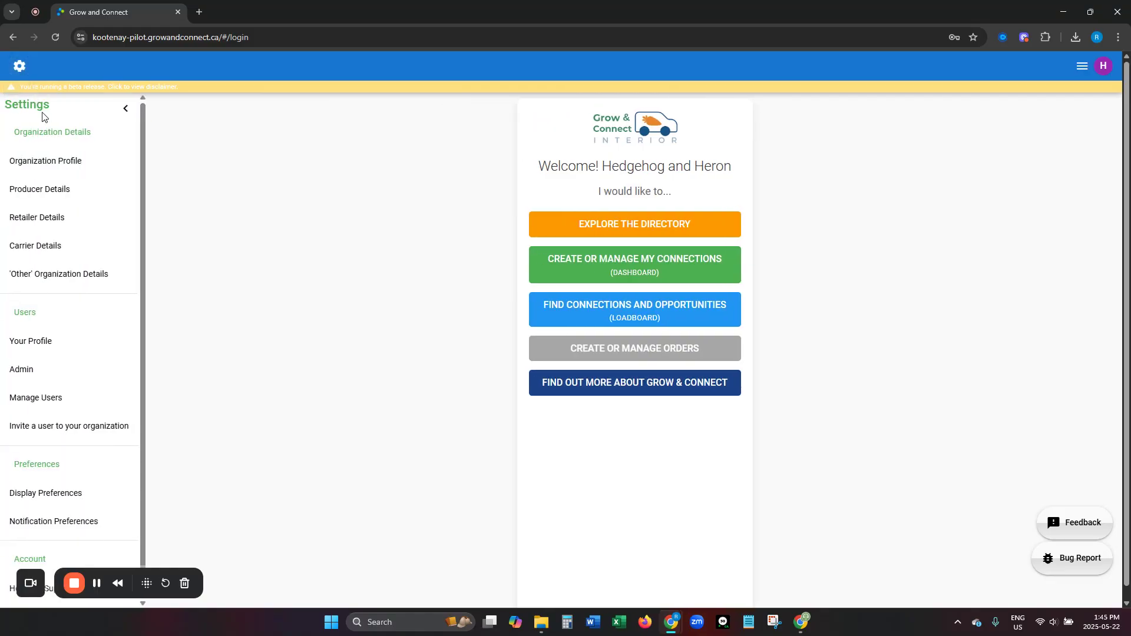
{"action": "left_click", "coordinate": [82, 195]}
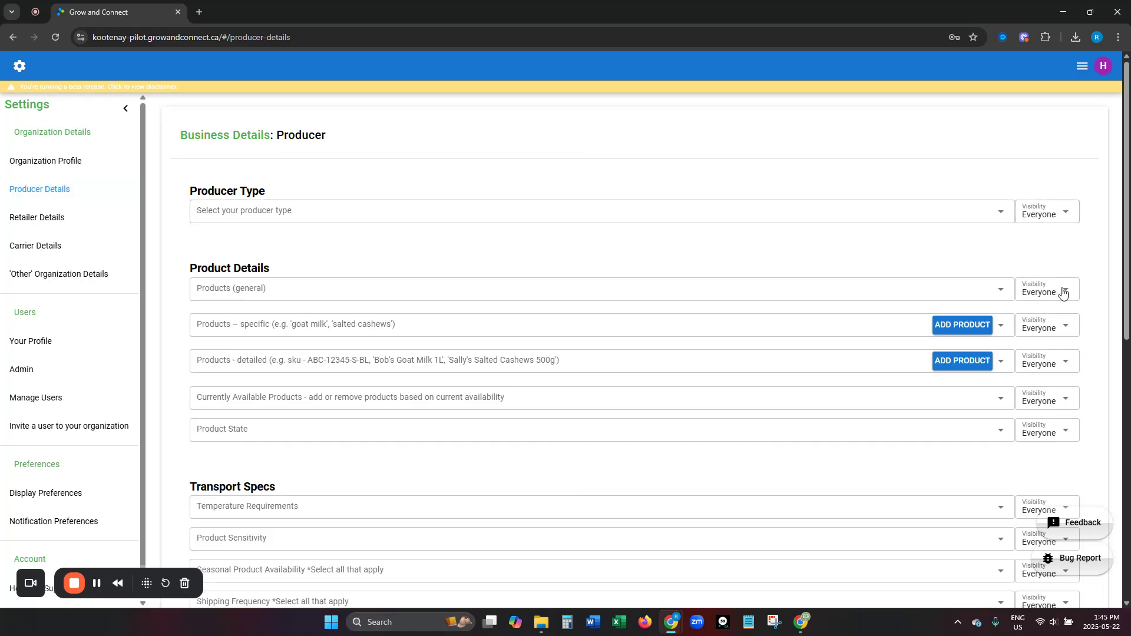
{"action": "scroll", "coordinate": [1067, 333], "scroll_direction": "down", "scroll_amount": 4}
{"action": "scroll", "coordinate": [1067, 336], "scroll_direction": "down", "scroll_amount": 5}
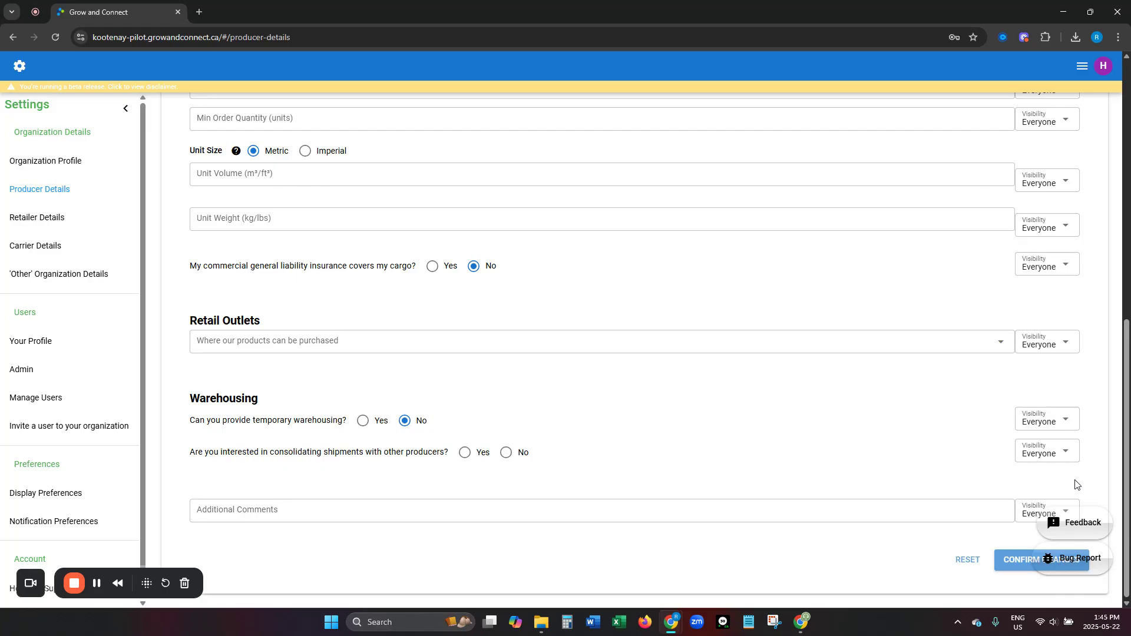
{"action": "scroll", "coordinate": [1053, 368], "scroll_direction": "up", "scroll_amount": 1}
{"action": "scroll", "coordinate": [1053, 365], "scroll_direction": "up", "scroll_amount": 9}
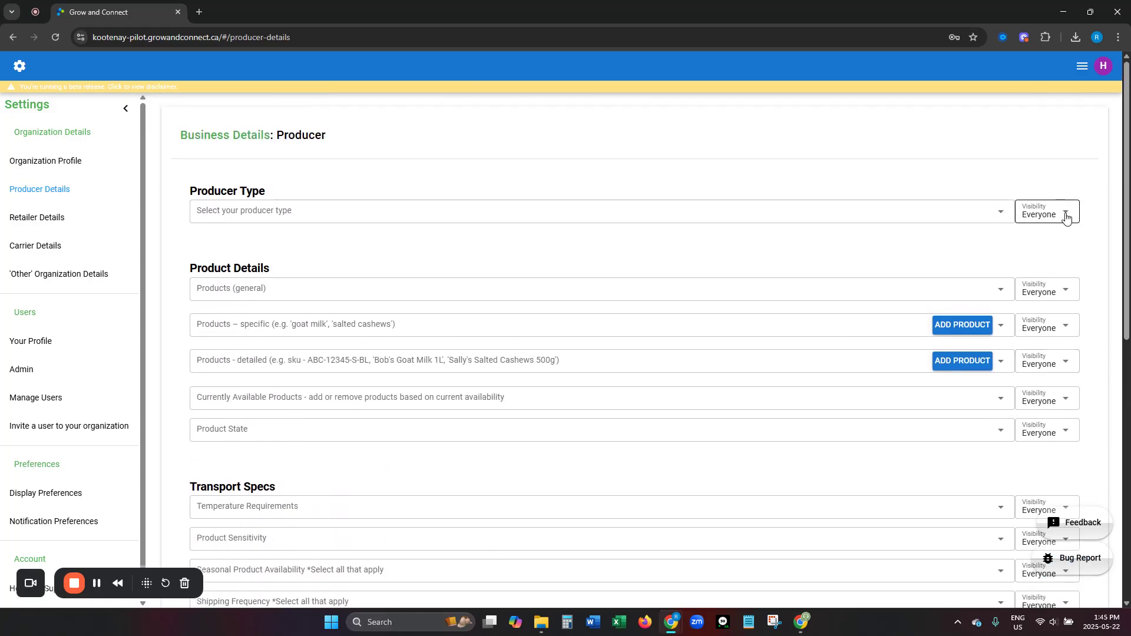
- Try the Members and Just Me visibility options on the producer type, and set it back to Everyone
{"action": "left_click", "coordinate": [1064, 212]}
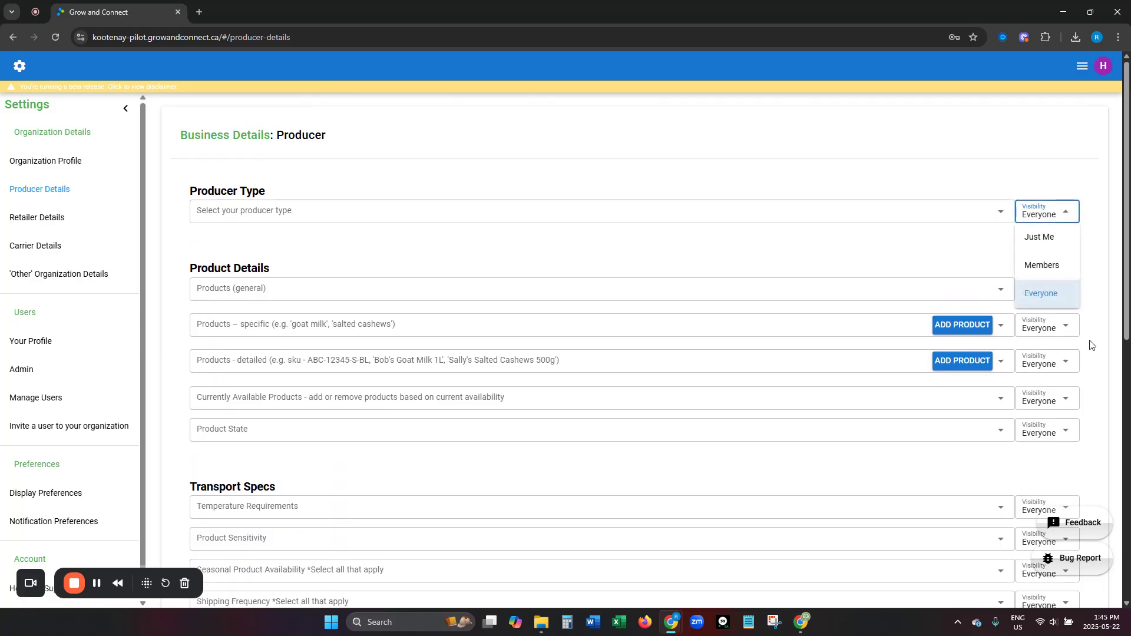
{"action": "left_click", "coordinate": [1059, 271]}
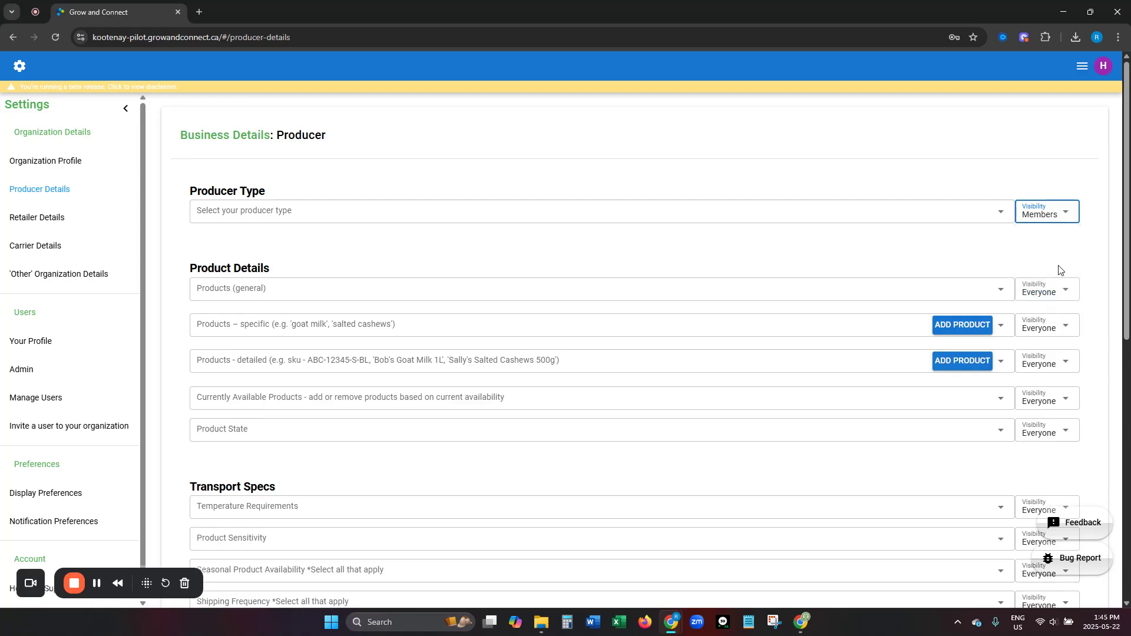
{"action": "left_click", "coordinate": [1063, 222]}
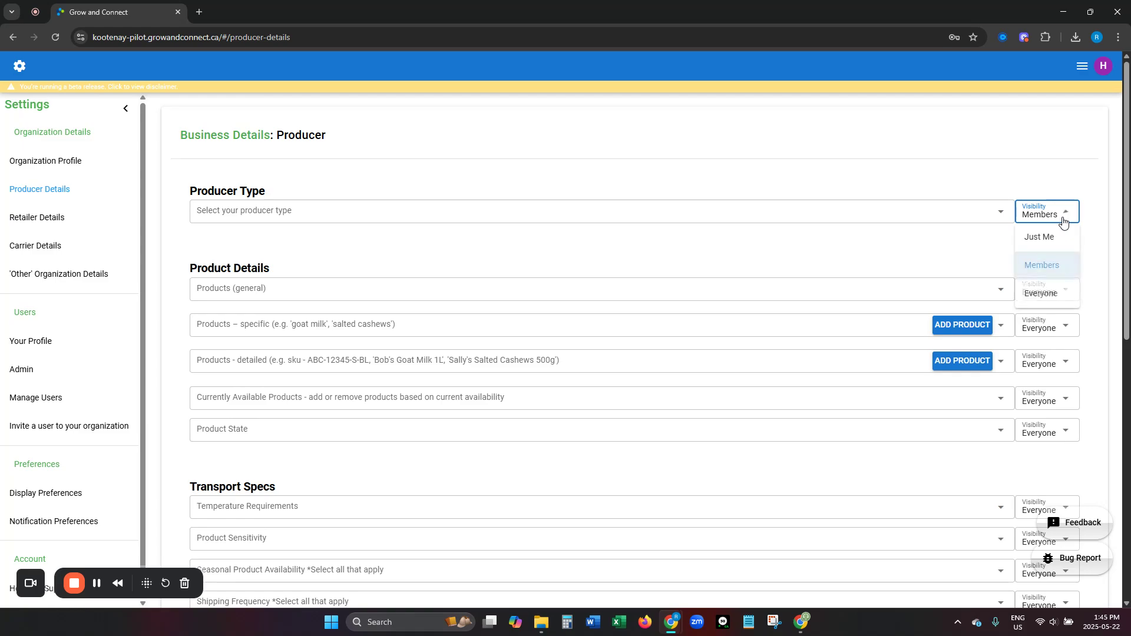
{"action": "left_click", "coordinate": [1064, 236]}
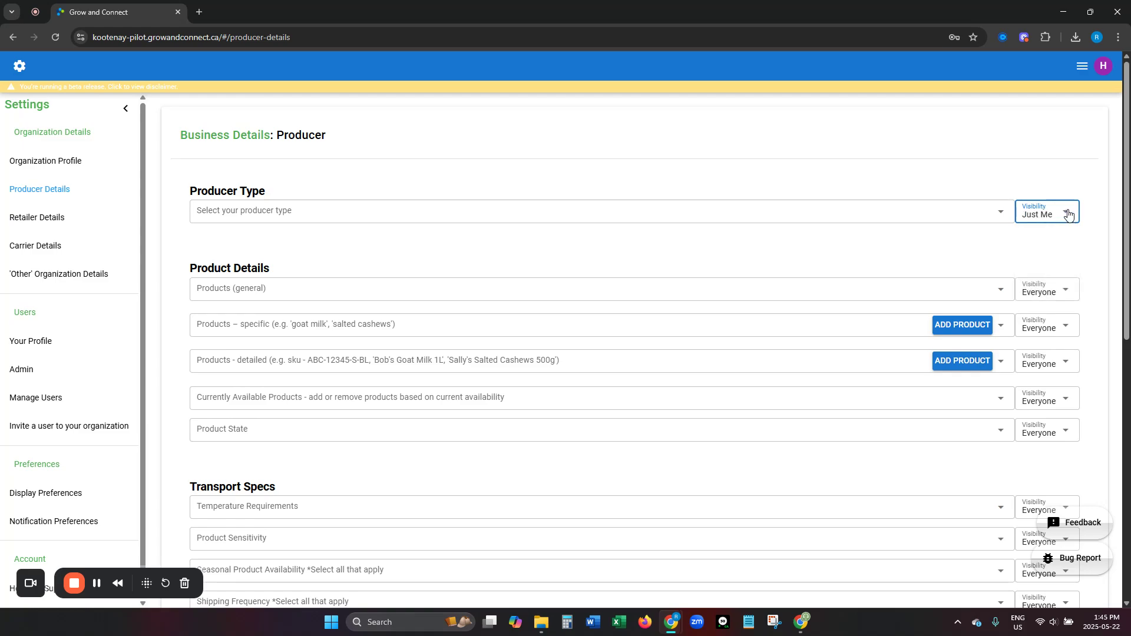
{"action": "left_click", "coordinate": [1068, 214]}
{"action": "left_click", "coordinate": [1042, 295]}
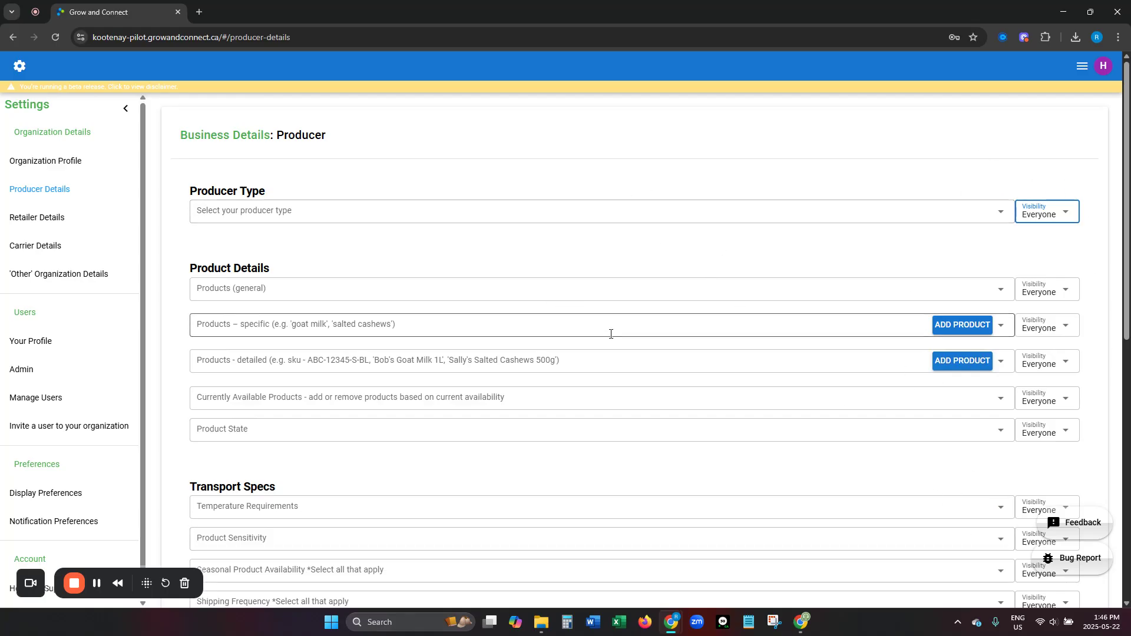
- Set the producer type to Food Processor
{"action": "left_click", "coordinate": [261, 219]}
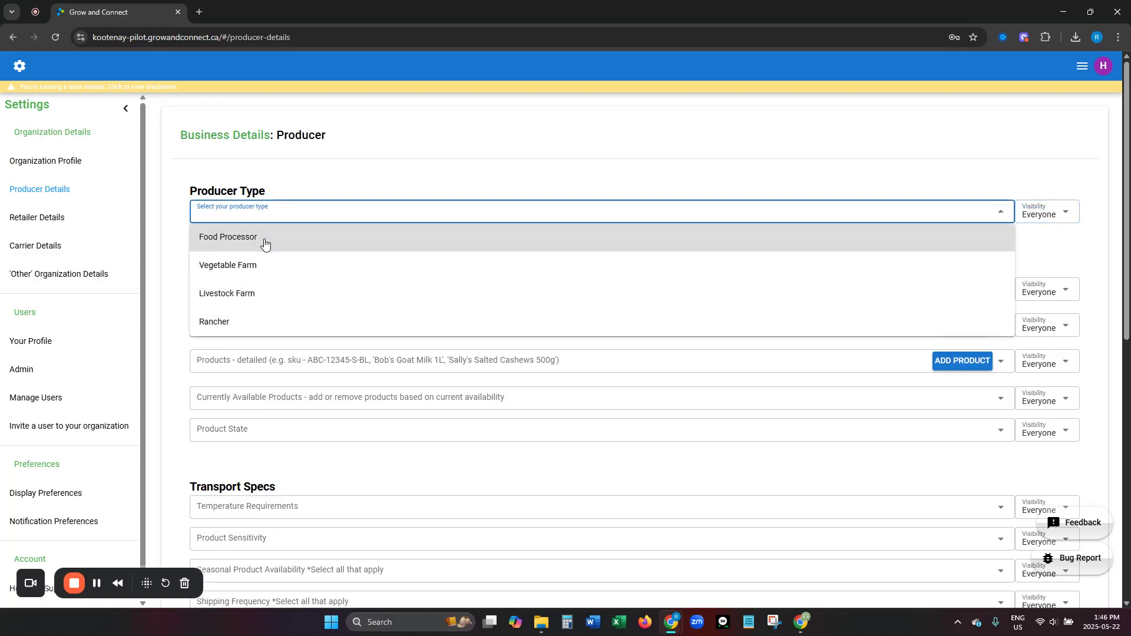
{"action": "left_click", "coordinate": [264, 244]}
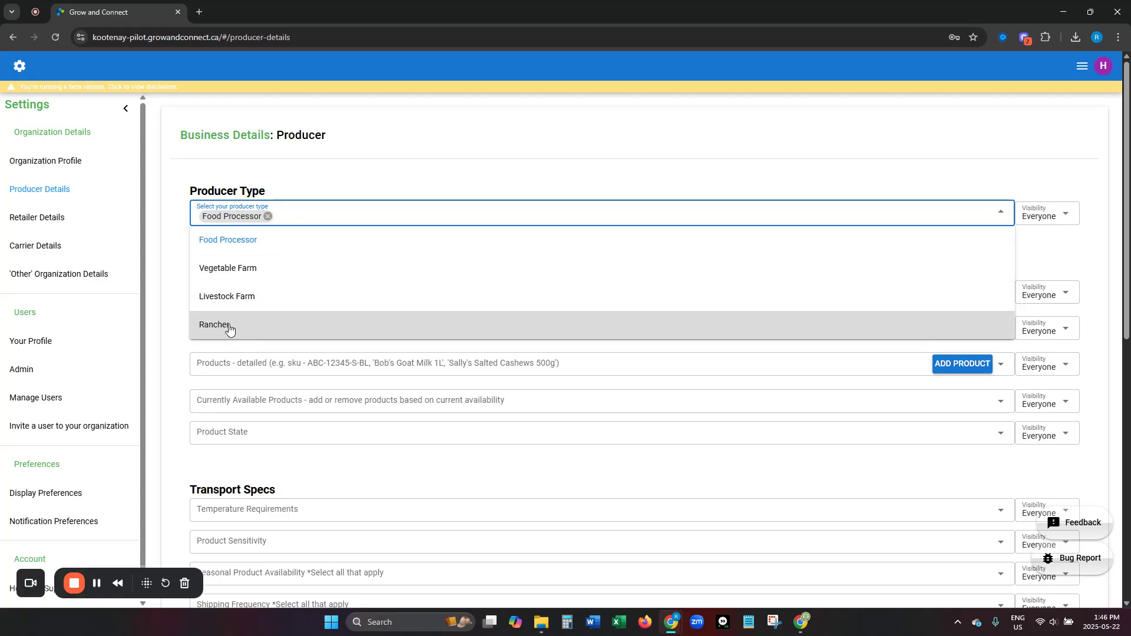
{"action": "left_click", "coordinate": [172, 256]}
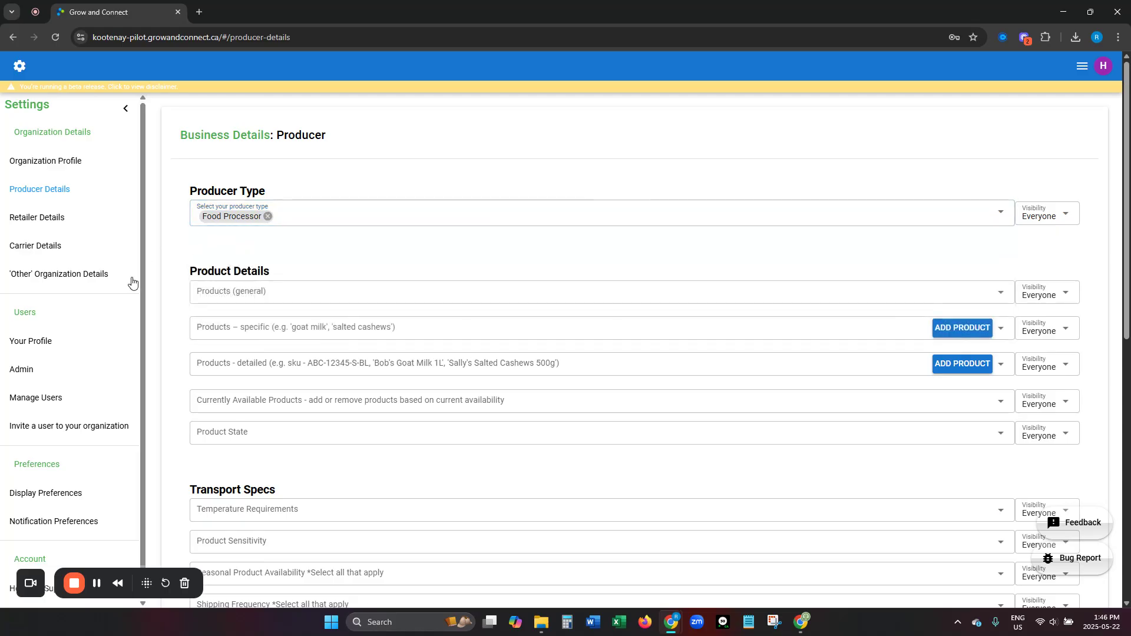
- Select Dairy Products, Fruits and Vegetables, and Snacks and Confectionery as the general products
{"action": "left_click", "coordinate": [434, 295]}
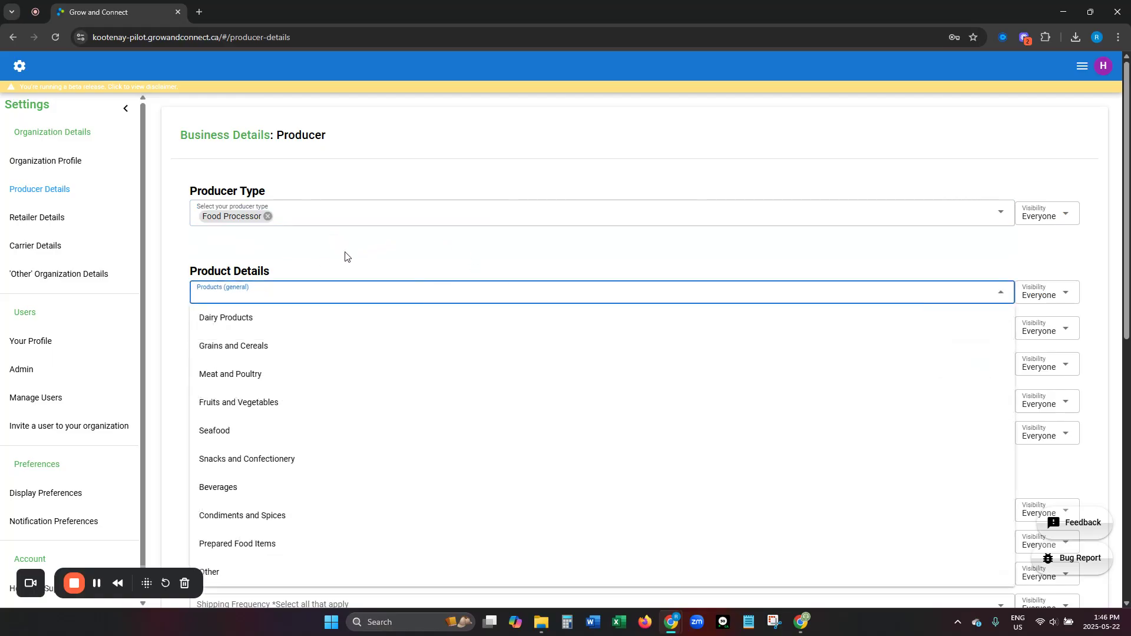
{"action": "scroll", "coordinate": [340, 252], "scroll_direction": "down", "scroll_amount": 1}
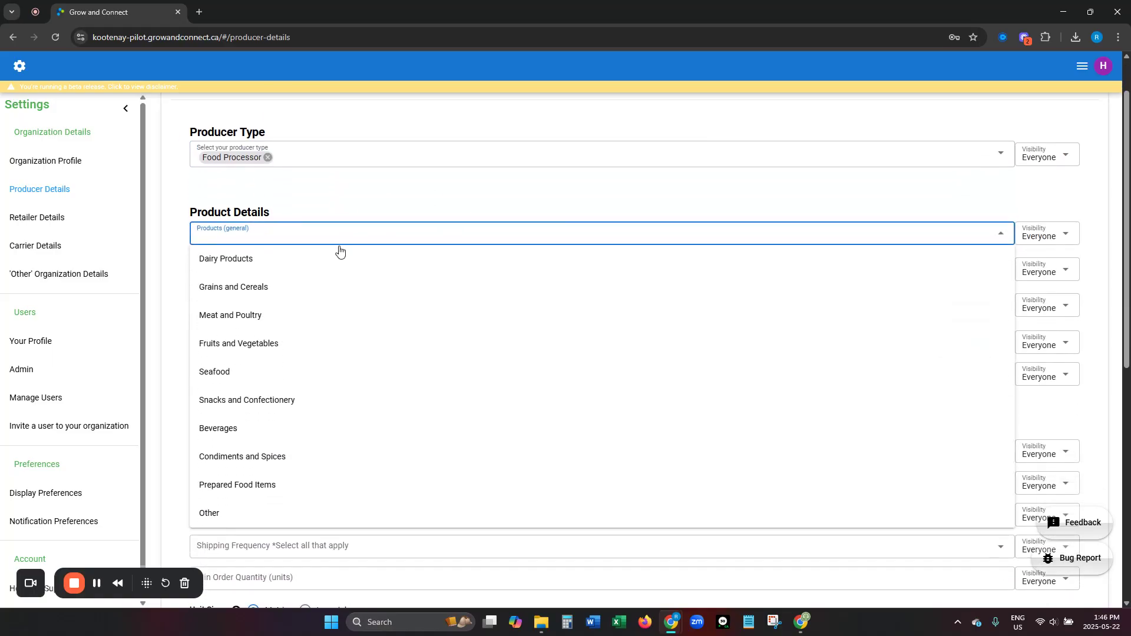
{"action": "left_click", "coordinate": [241, 263]}
{"action": "left_click", "coordinate": [250, 352]}
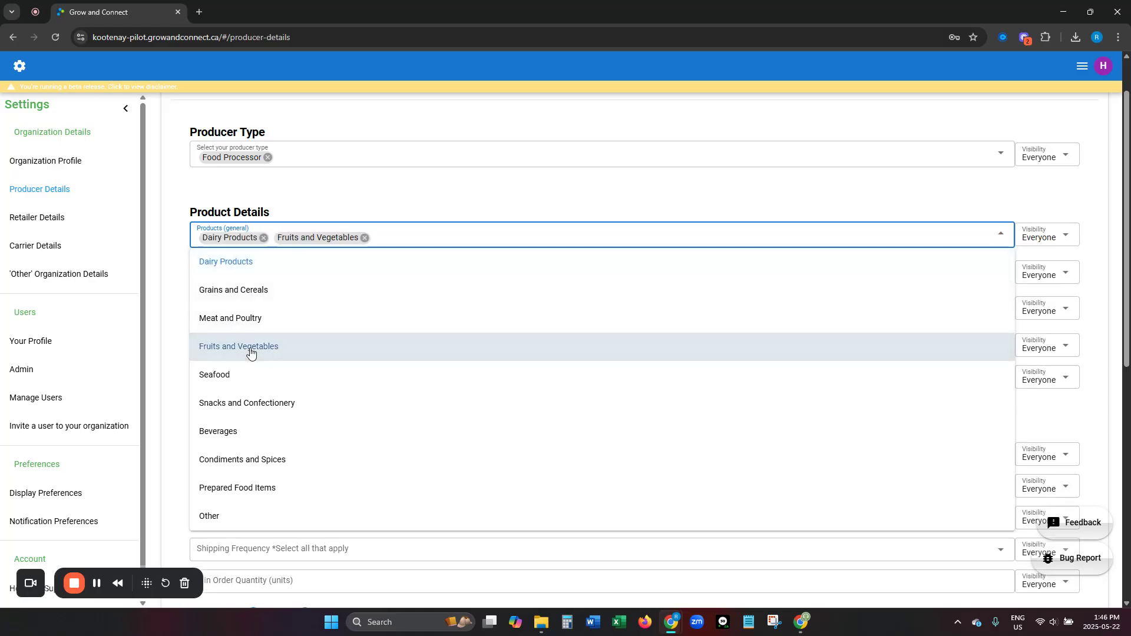
{"action": "left_click", "coordinate": [223, 409]}
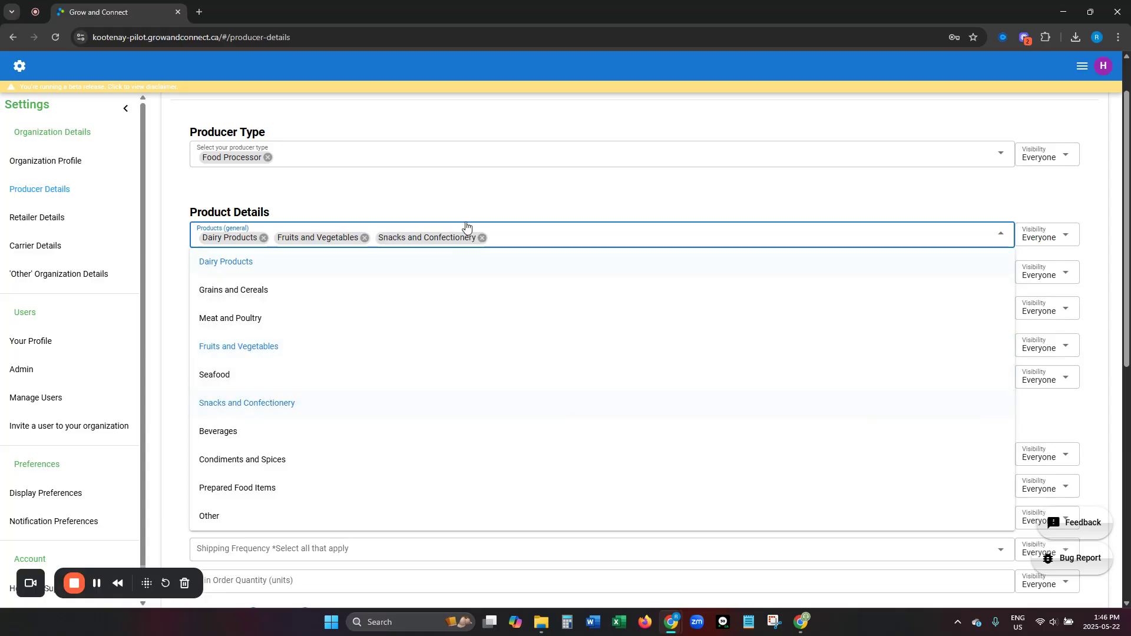
{"action": "left_click", "coordinate": [480, 197]}
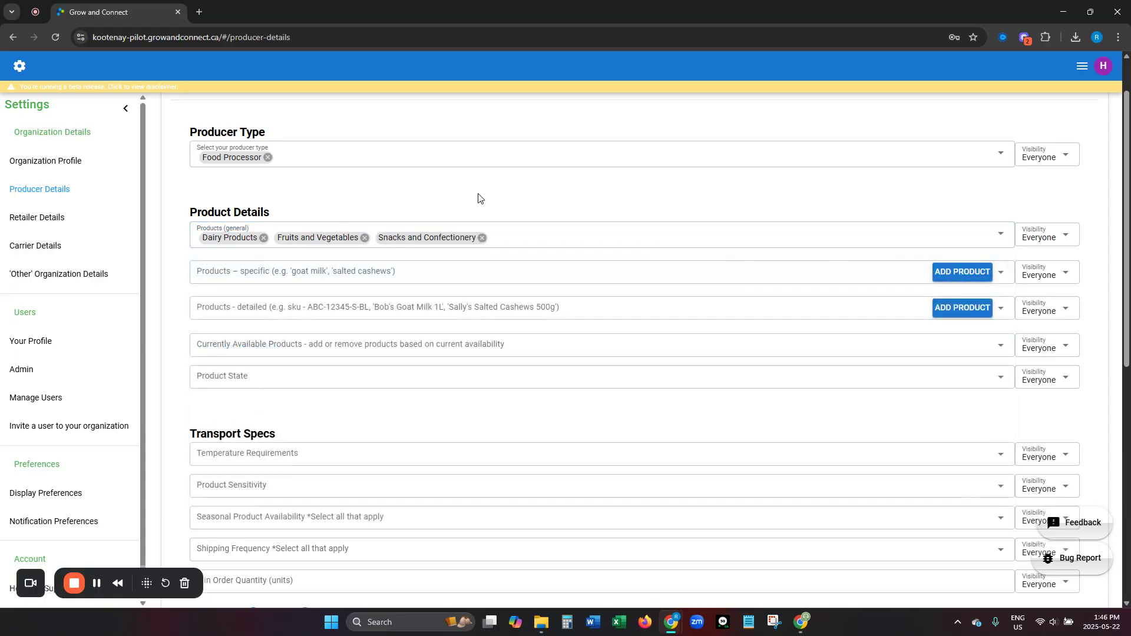
- Add "cashews" as a new specific product in the product details
{"action": "left_click", "coordinate": [351, 275]}
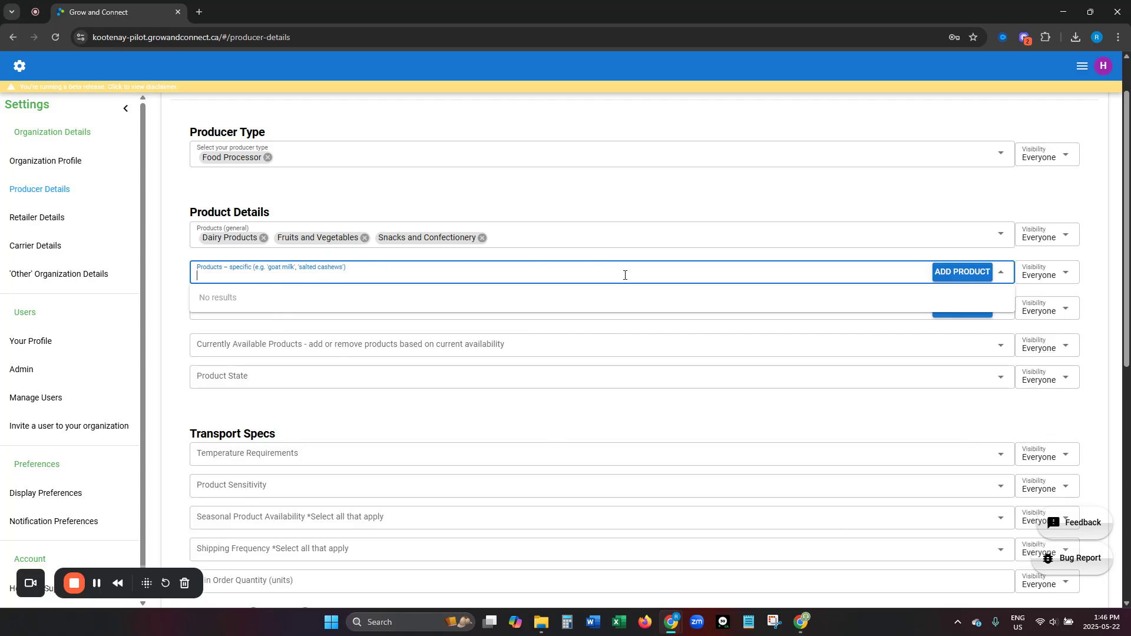
{"action": "left_click", "coordinate": [957, 272]}
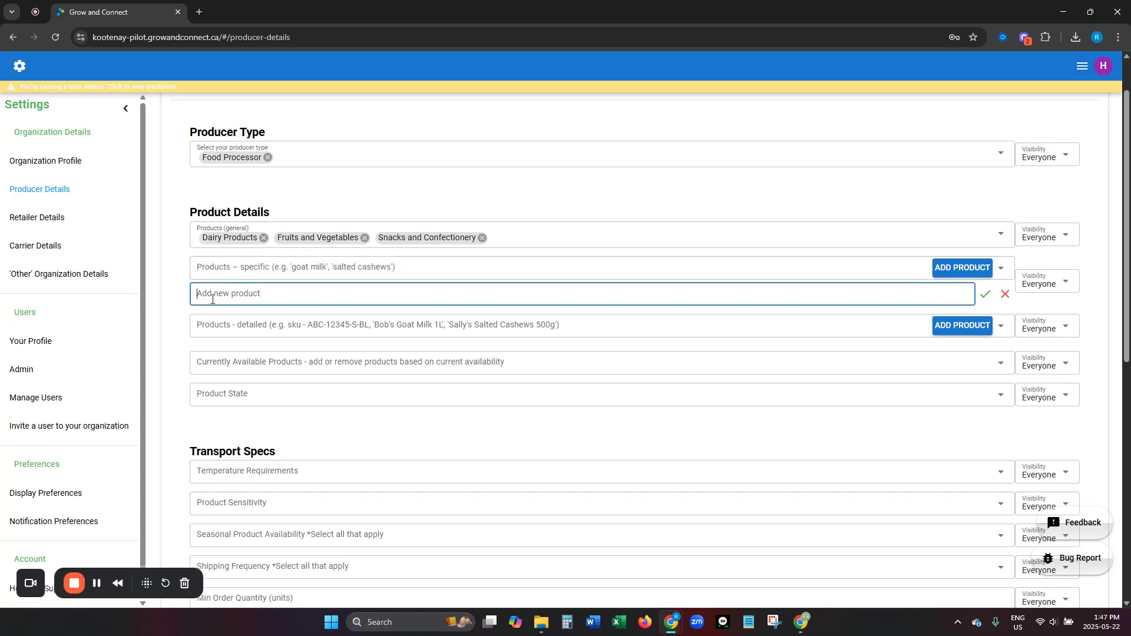
{"action": "type", "text": "cashwe="}
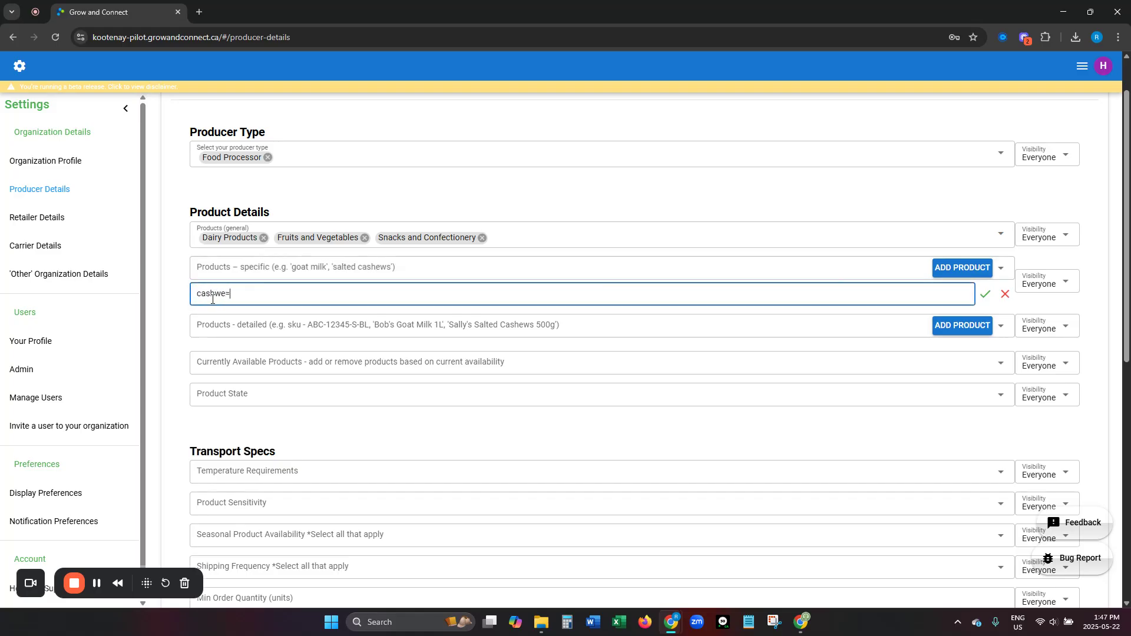
{"action": "key", "text": "BackSpace"}
{"action": "key", "text": "BackSpace"}
{"action": "key", "text": "BackSpace"}
{"action": "type", "text": "hew"}
{"action": "left_click", "coordinate": [984, 296]}
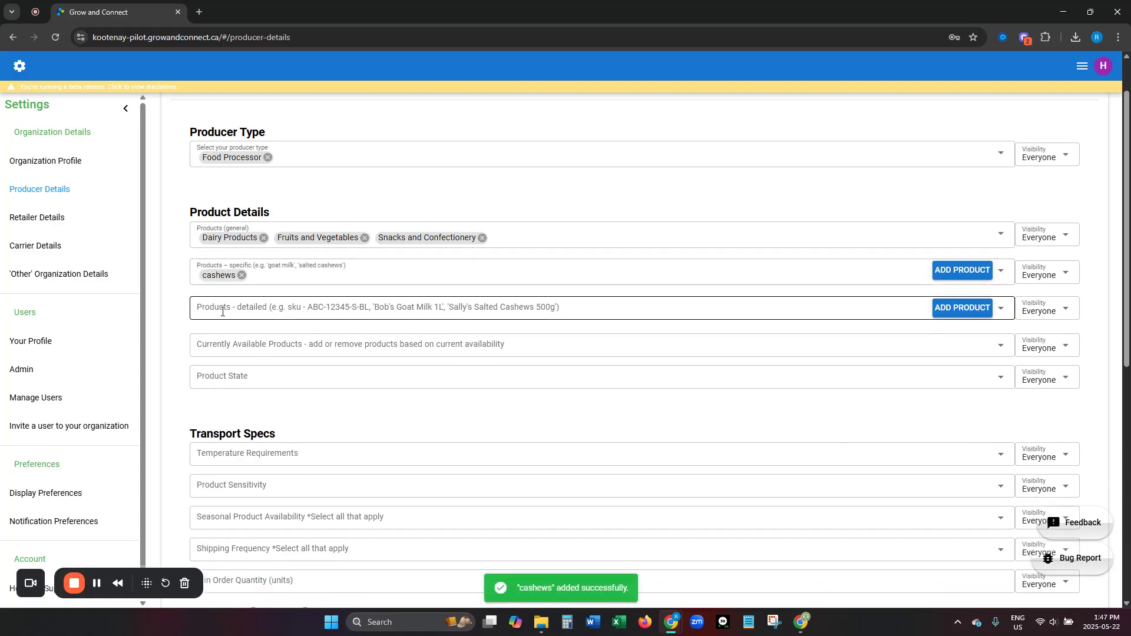
{"action": "left_click", "coordinate": [336, 311]}
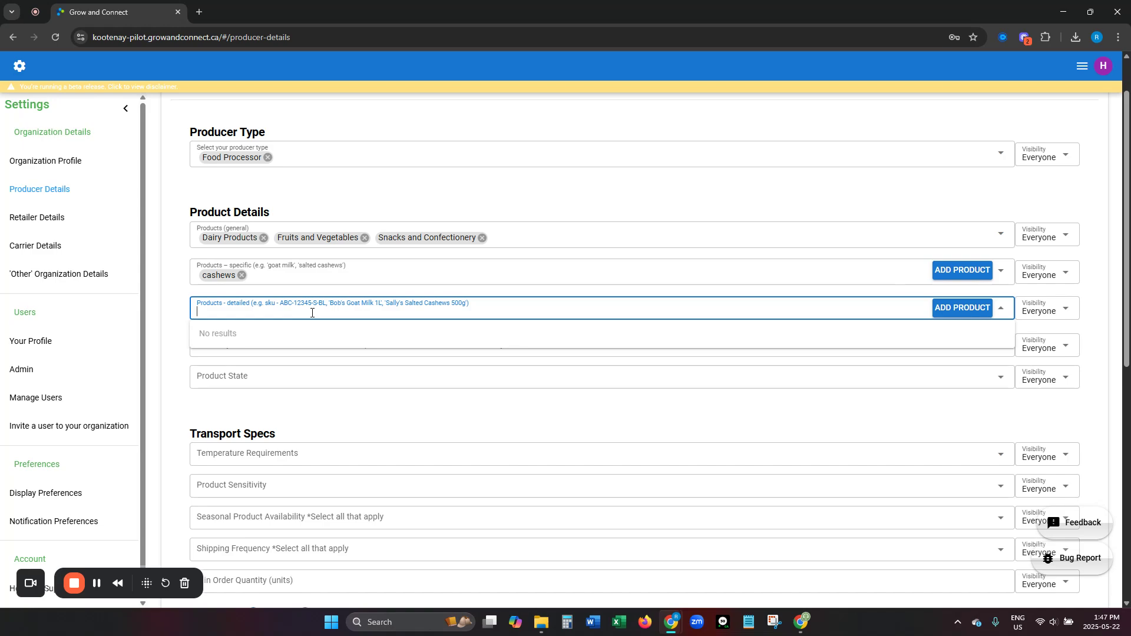
{"action": "type", "text": "lb roasted salted cashews"}
{"action": "key", "text": "BackSpace"}
{"action": "key", "text": "BackSpace"}
{"action": "key", "text": "BackSpace"}
{"action": "key", "text": "BackSpace"}
{"action": "key", "text": "BackSpace"}
{"action": "key", "text": "BackSpace"}
{"action": "key", "text": "BackSpace"}
{"action": "key", "text": "BackSpace"}
{"action": "key", "text": "BackSpace"}
{"action": "key", "text": "BackSpace"}
{"action": "key", "text": "BackSpace"}
{"action": "key", "text": "BackSpace"}
{"action": "key", "text": "BackSpace"}
{"action": "key", "text": "BackSpace"}
{"action": "key", "text": "BackSpace"}
{"action": "key", "text": "BackSpace"}
{"action": "key", "text": "BackSpace"}
{"action": "key", "text": "BackSpace"}
{"action": "key", "text": "BackSpace"}
{"action": "key", "text": "BackSpace"}
- Add "1lb roasted salted cashews" as a new detailed product
{"action": "left_click", "coordinate": [978, 312]}
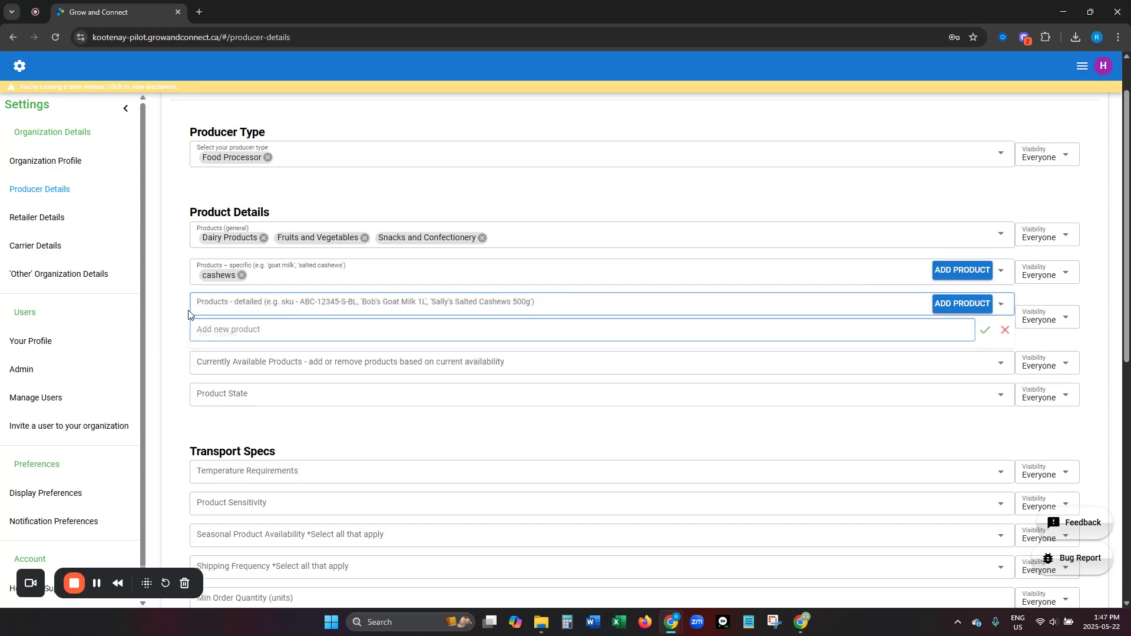
{"action": "left_click", "coordinate": [206, 328]}
{"action": "type", "text": "1l"}
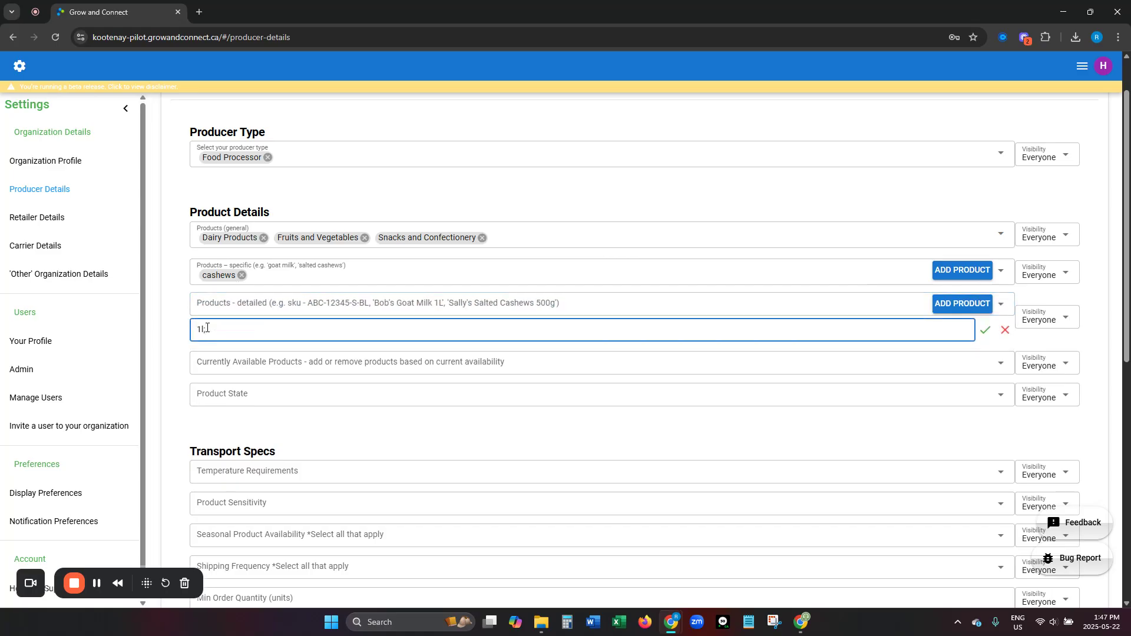
{"action": "type", "text": "b roasted salted cashews"}
{"action": "left_click", "coordinate": [987, 333]}
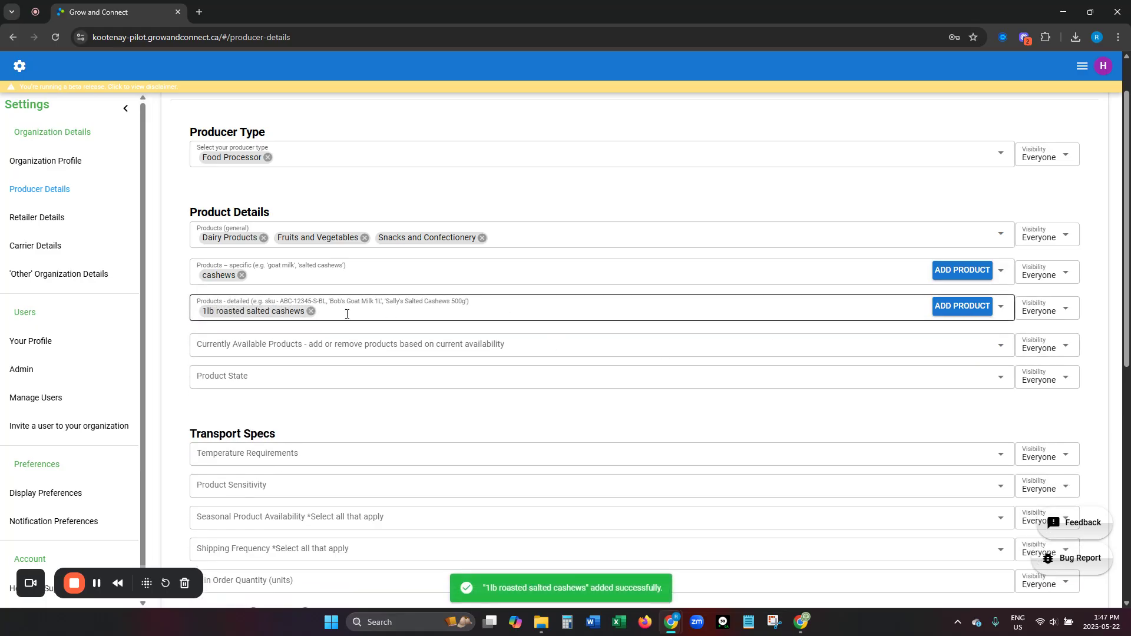
- Mark "1lb roasted salted cashews" as currently available and set the product state to Room Temp
{"action": "left_click", "coordinate": [286, 345]}
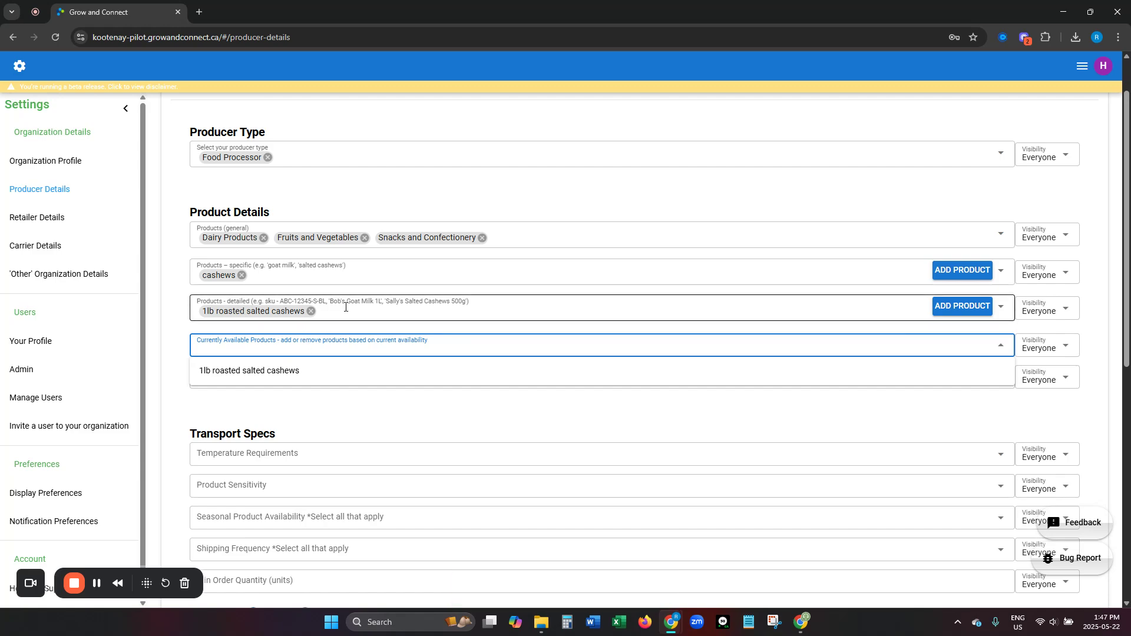
{"action": "left_click", "coordinate": [274, 377]}
{"action": "left_click", "coordinate": [183, 355]}
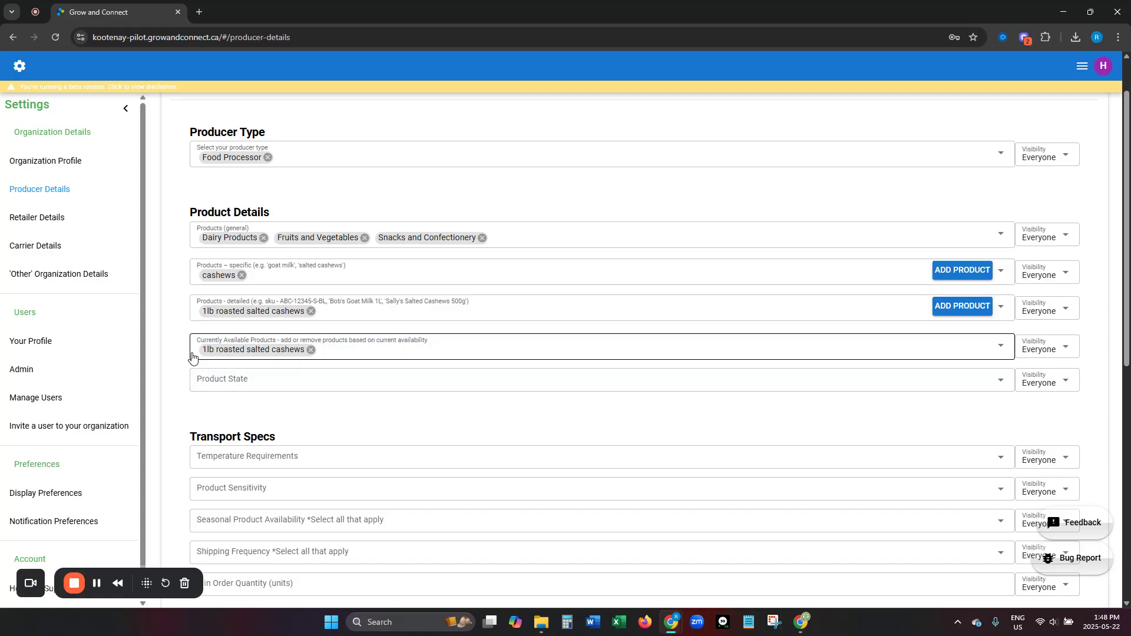
{"action": "left_click", "coordinate": [237, 380]}
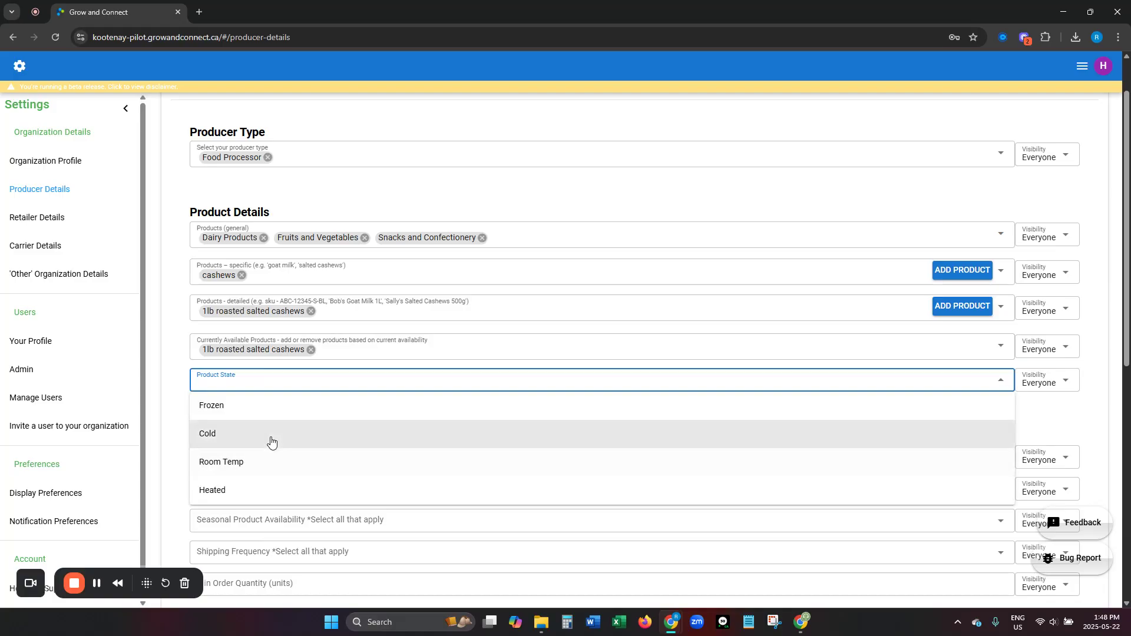
{"action": "left_click", "coordinate": [261, 459]}
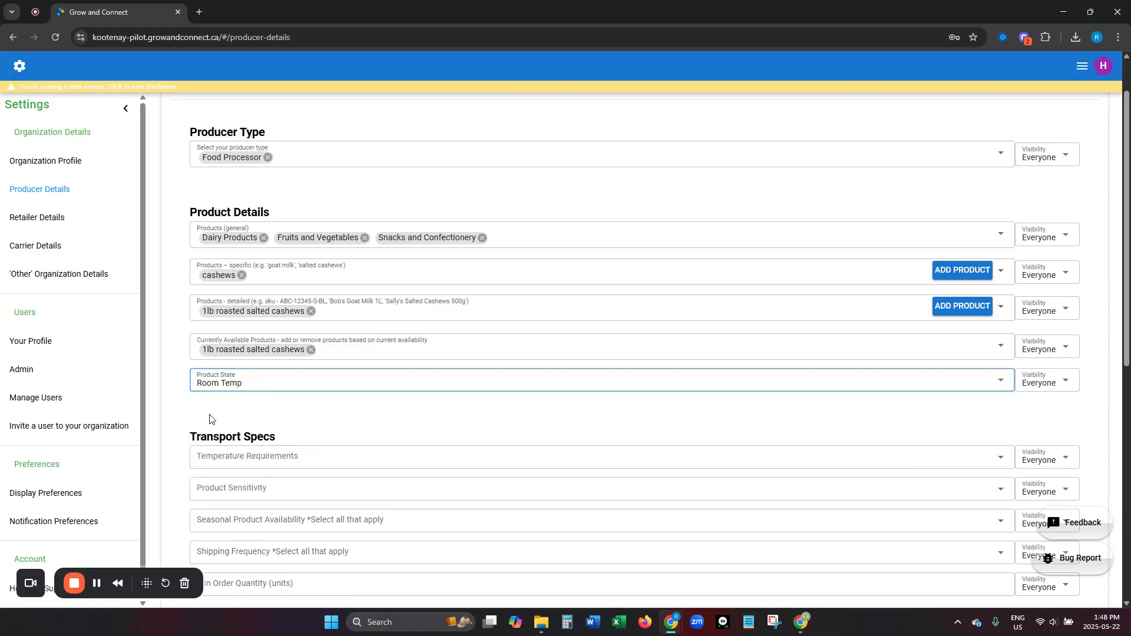
- Set the temperature requirements to Regular and the product sensitivity to Breakable in the transport specs
{"action": "scroll", "coordinate": [551, 458], "scroll_direction": "down", "scroll_amount": 3}
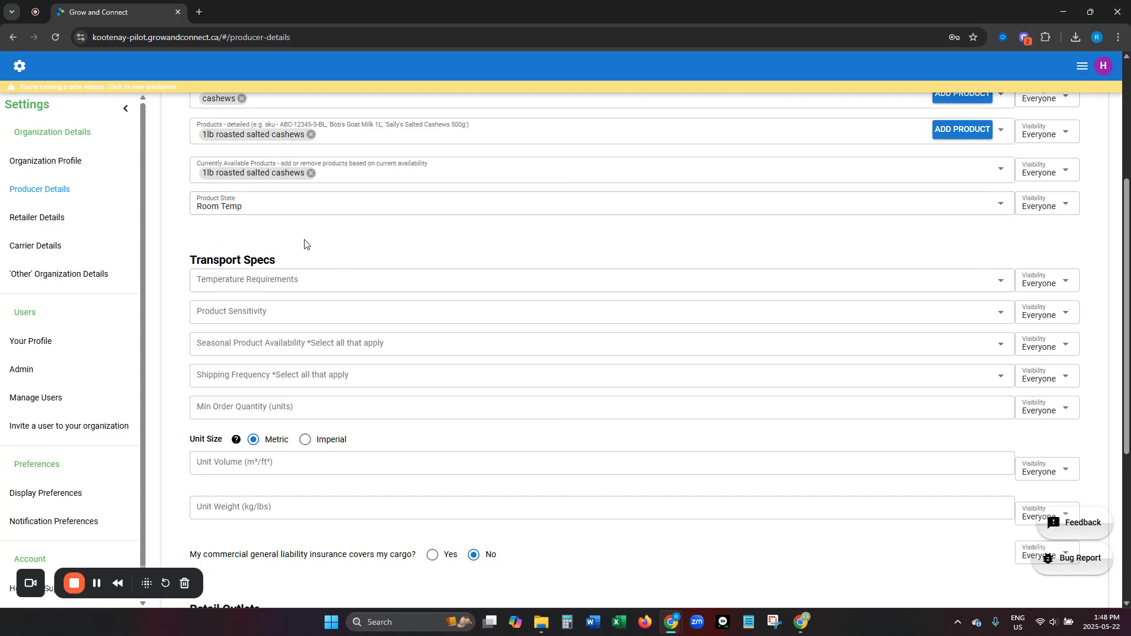
{"action": "scroll", "coordinate": [303, 246], "scroll_direction": "up", "scroll_amount": 4}
{"action": "scroll", "coordinate": [406, 421], "scroll_direction": "down", "scroll_amount": 2}
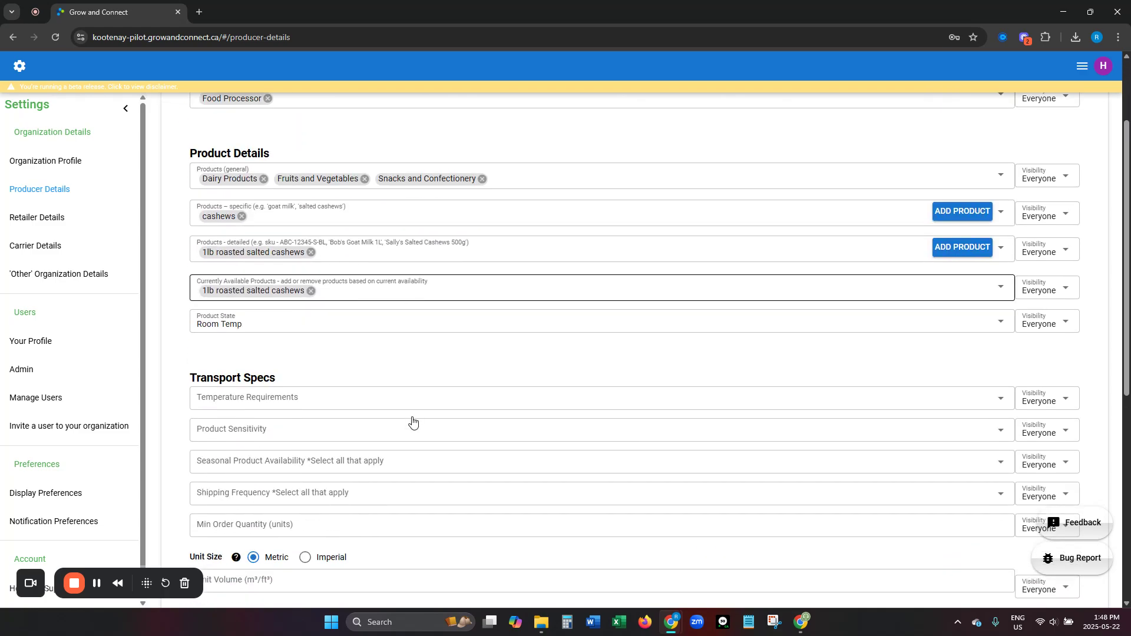
{"action": "scroll", "coordinate": [417, 329], "scroll_direction": "down", "scroll_amount": 2}
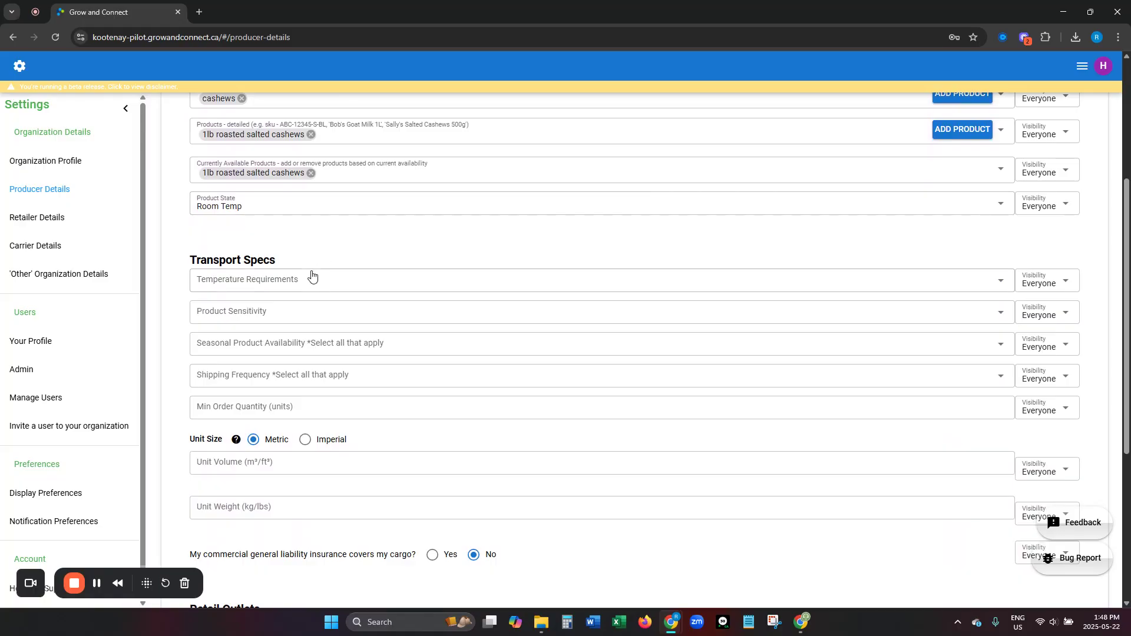
{"action": "left_click", "coordinate": [330, 289]}
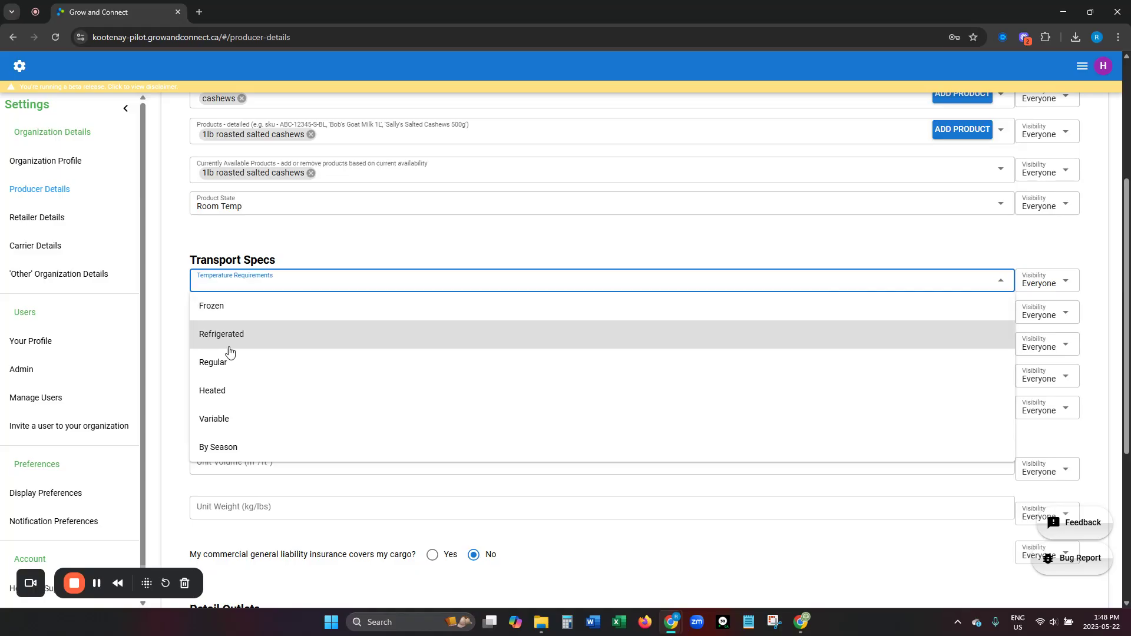
{"action": "left_click", "coordinate": [228, 366]}
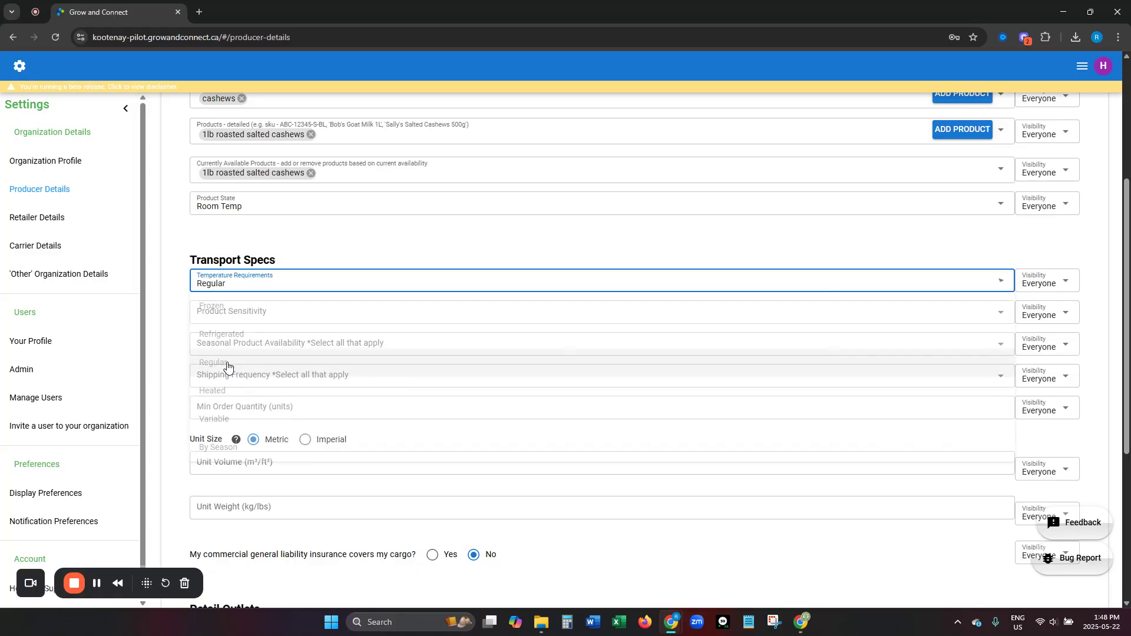
{"action": "left_click", "coordinate": [284, 291]}
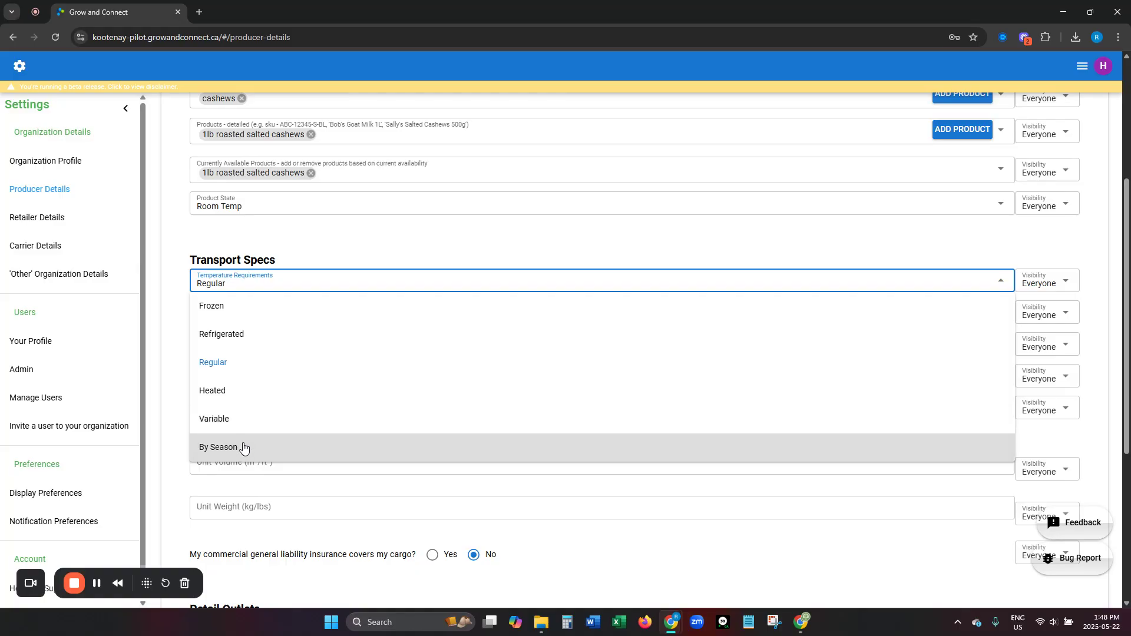
{"action": "left_click", "coordinate": [175, 434]}
{"action": "left_click", "coordinate": [307, 320]}
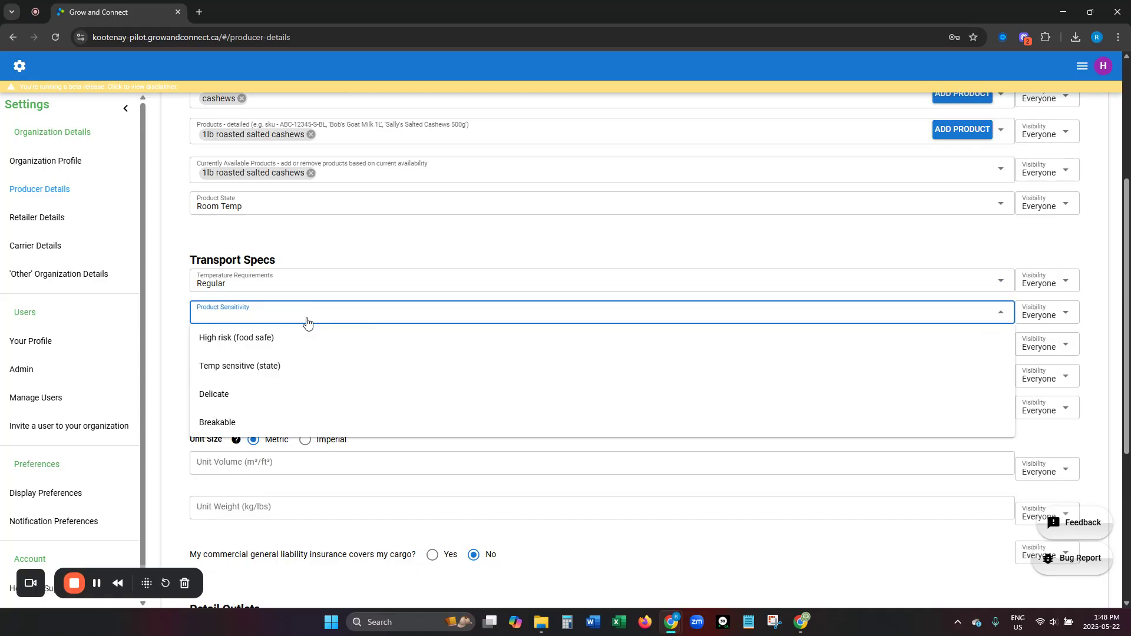
{"action": "left_click", "coordinate": [269, 420]}
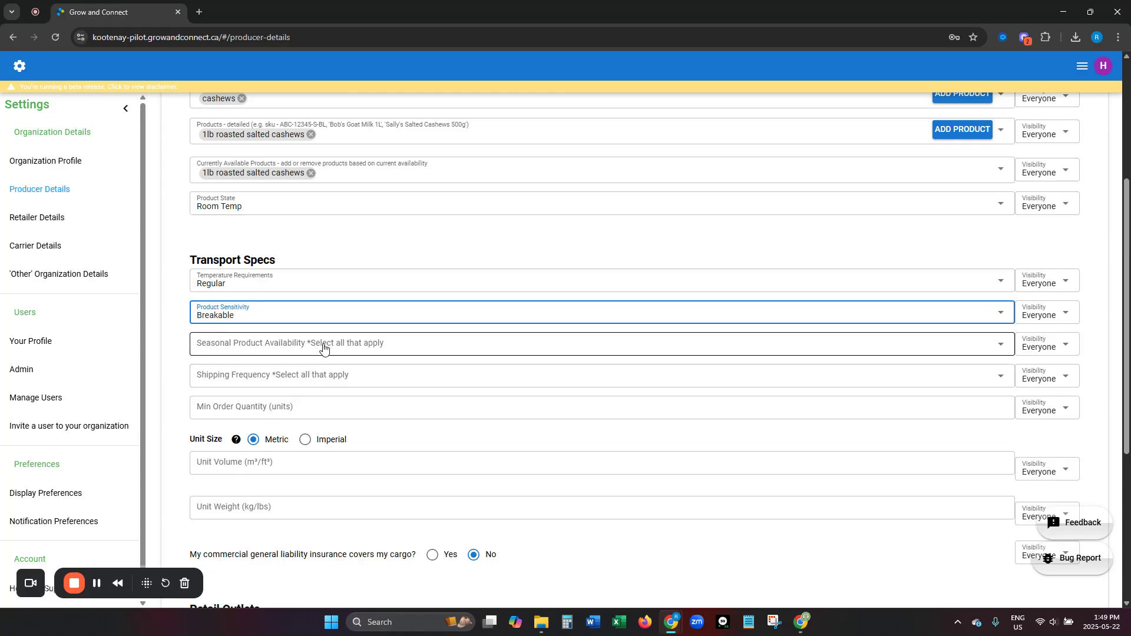
- Select May, June, July and August as the seasonal product availability
{"action": "left_click", "coordinate": [324, 348]}
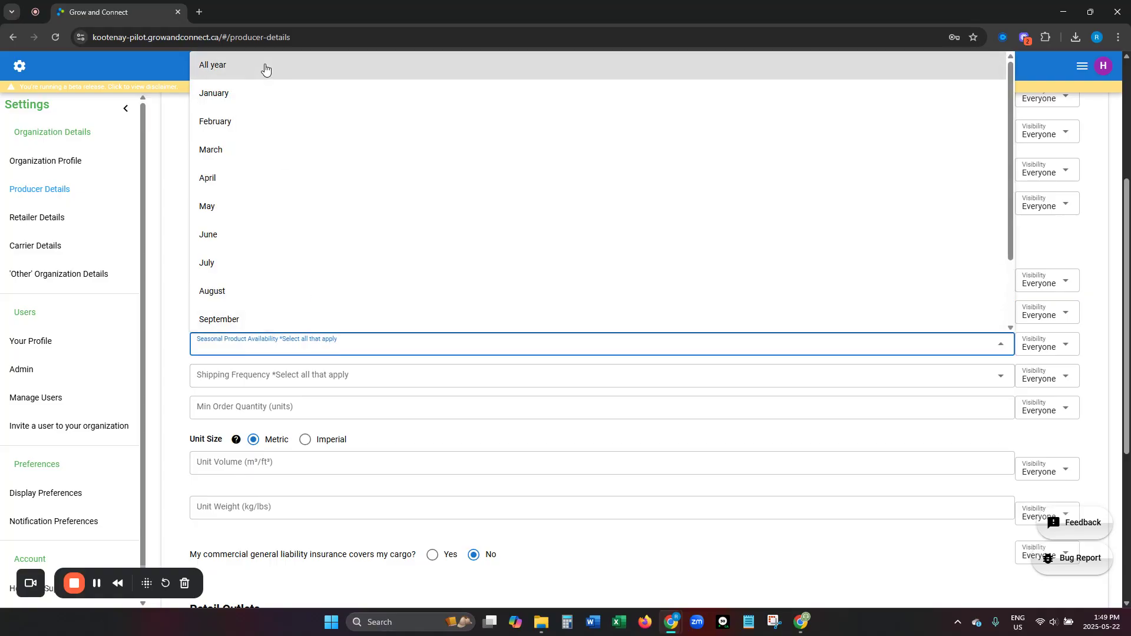
{"action": "left_click", "coordinate": [230, 210]}
{"action": "left_click", "coordinate": [222, 235]}
{"action": "left_click", "coordinate": [215, 263]}
{"action": "left_click", "coordinate": [228, 292]}
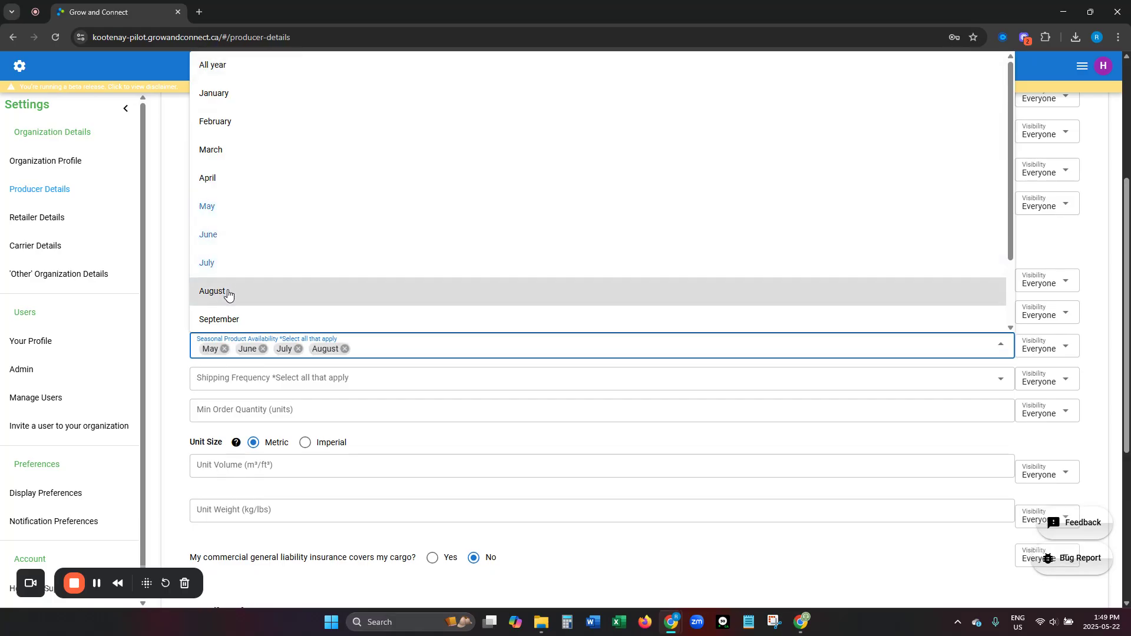
{"action": "left_click", "coordinate": [166, 348]}
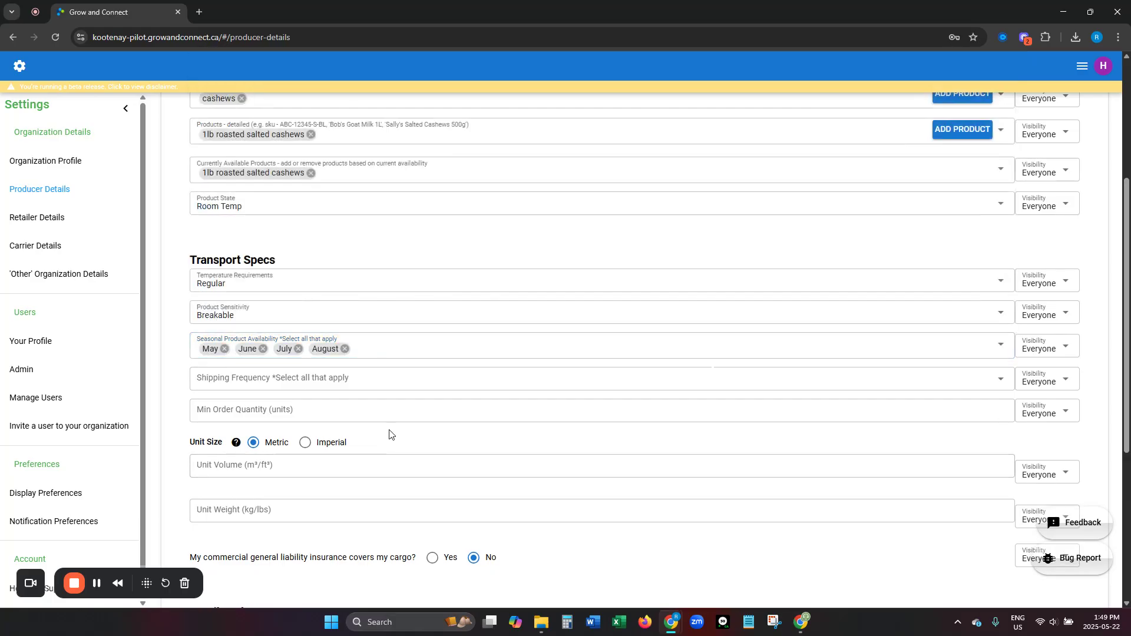
- Set the shipping frequency to Daily and the minimum order quantity to 50 units
{"action": "left_click", "coordinate": [339, 379]}
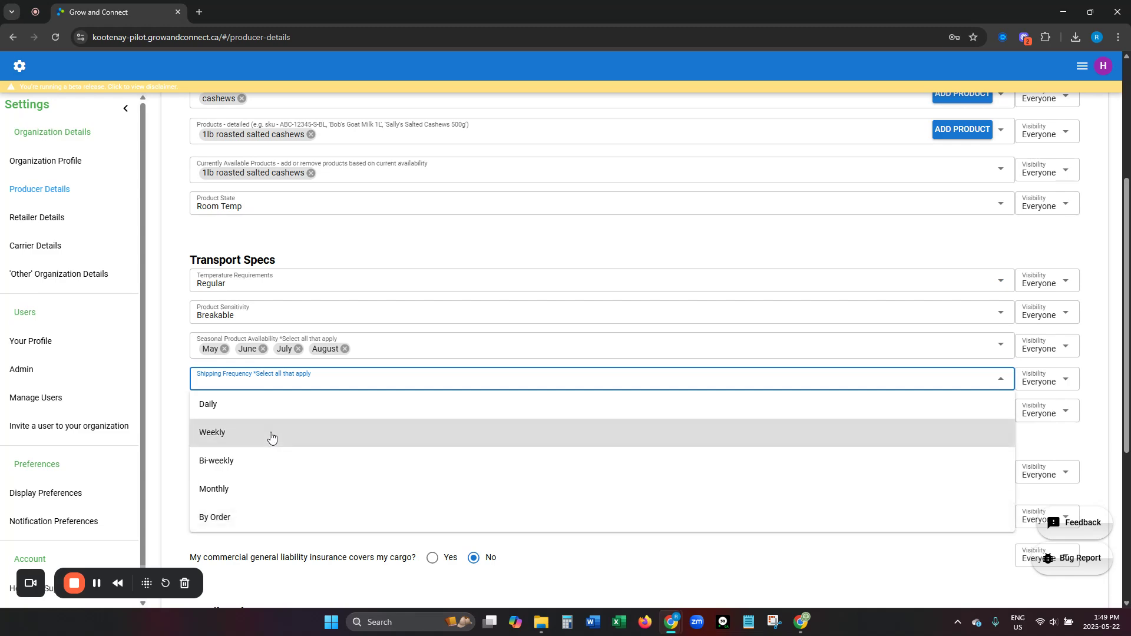
{"action": "left_click", "coordinate": [263, 410]}
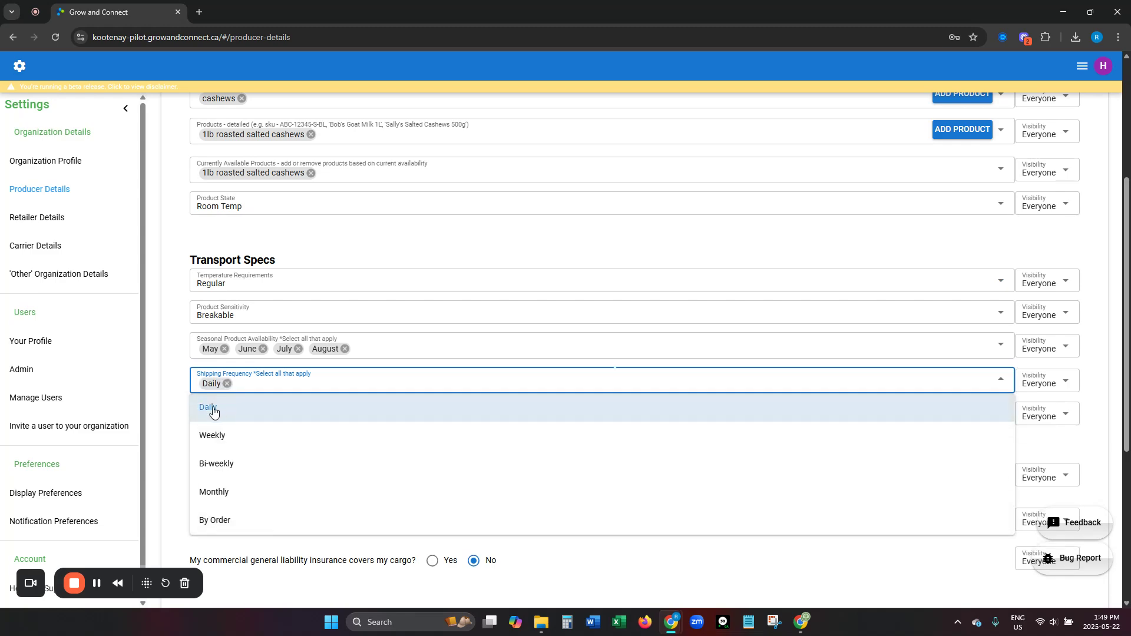
{"action": "left_click", "coordinate": [181, 388]}
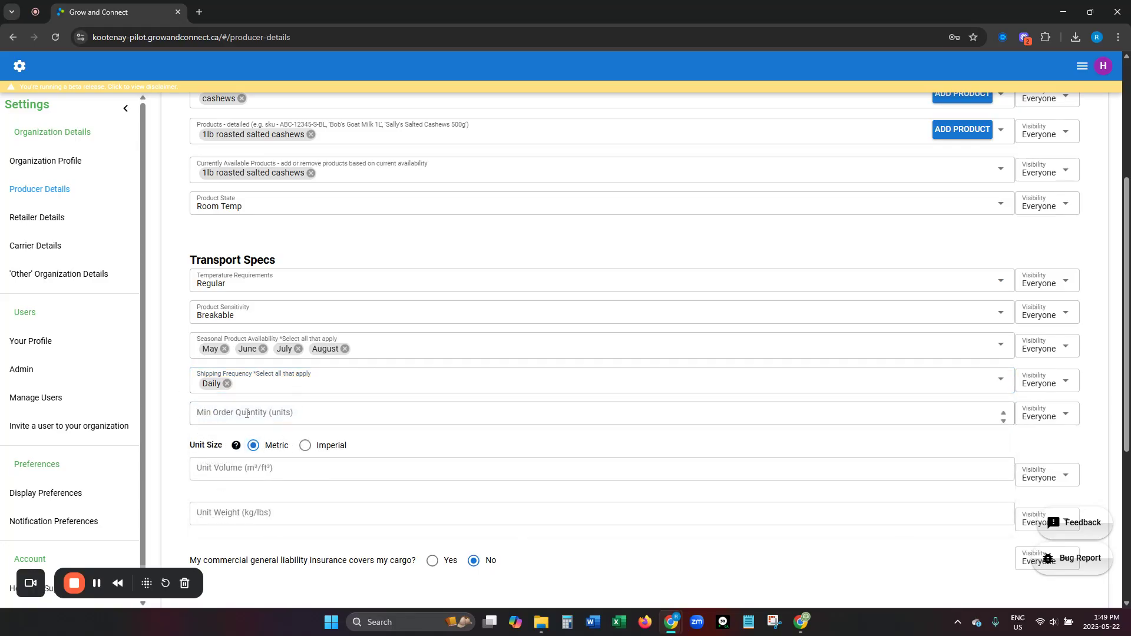
{"action": "scroll", "coordinate": [183, 419], "scroll_direction": "down", "scroll_amount": 1}
{"action": "left_click", "coordinate": [228, 359]}
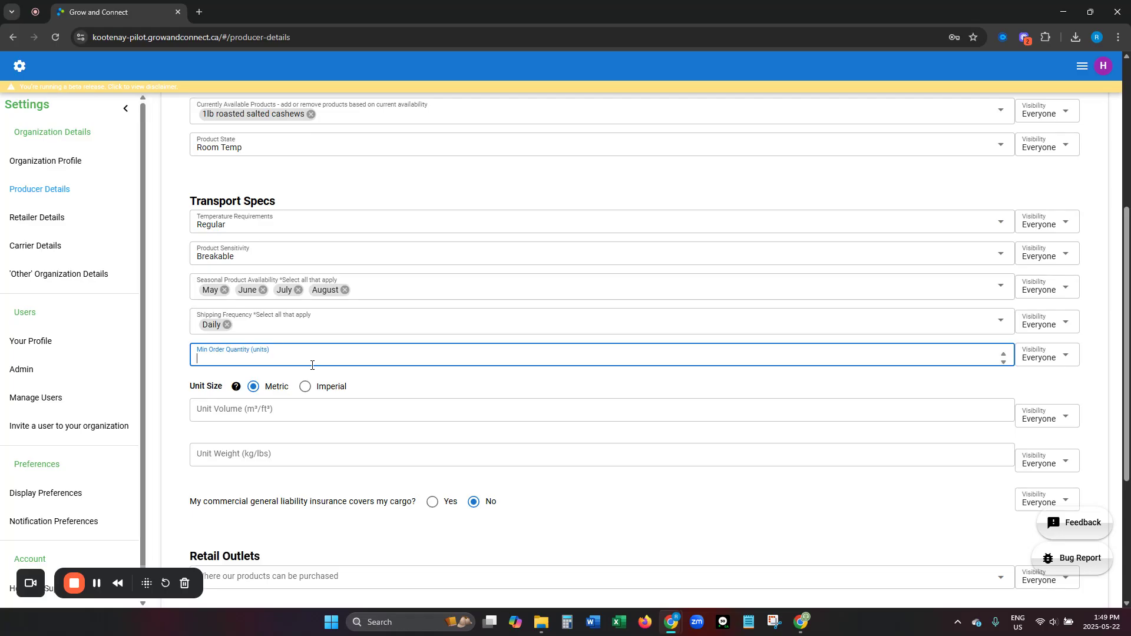
{"action": "type", "text": "50"}
{"action": "left_click", "coordinate": [184, 402]}
- Enter a unit volume of 1 and a unit weight of 50 for the metric unit size
{"action": "scroll", "coordinate": [178, 422], "scroll_direction": "down", "scroll_amount": 1}
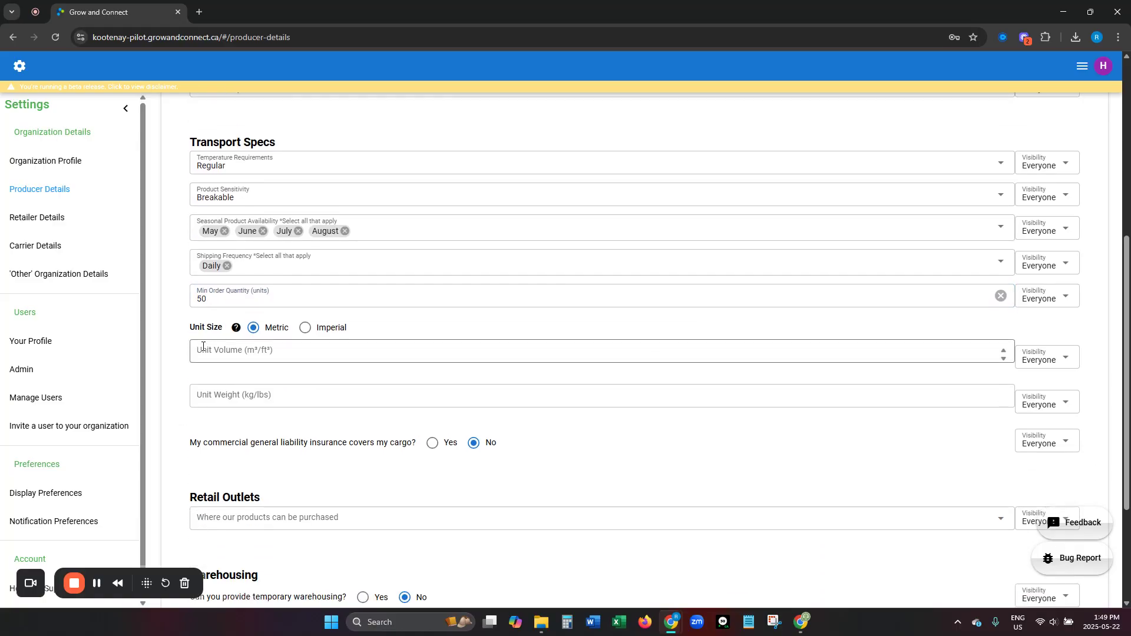
{"action": "left_click", "coordinate": [248, 363]}
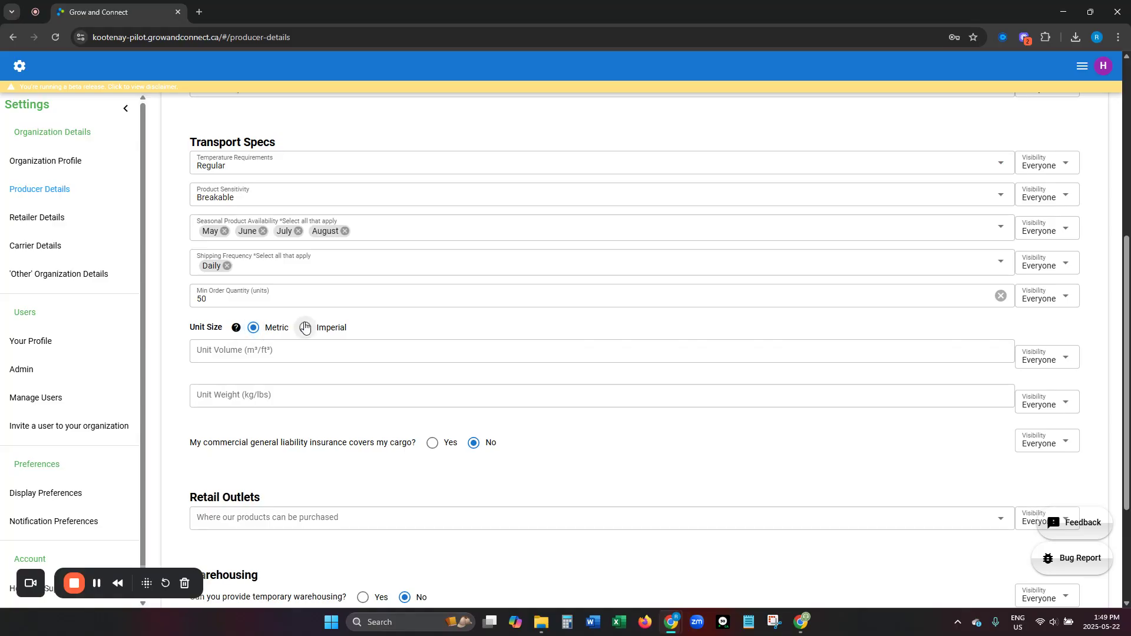
{"action": "left_click", "coordinate": [226, 350]}
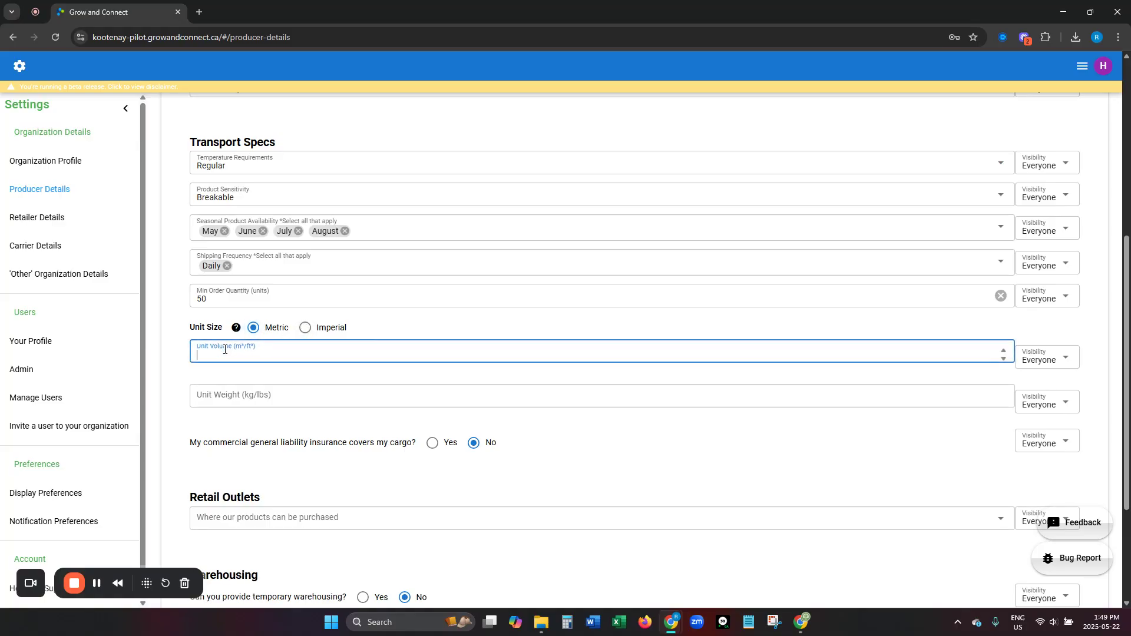
{"action": "left_click", "coordinate": [260, 391]}
{"action": "type", "text": "50"}
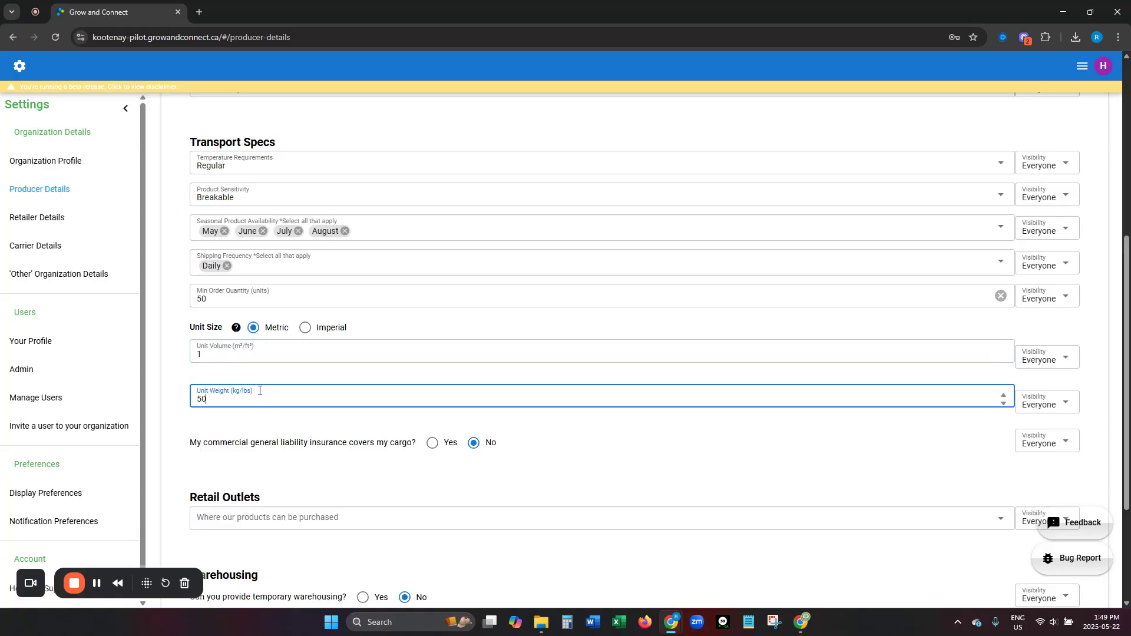
{"action": "left_click", "coordinate": [305, 443]}
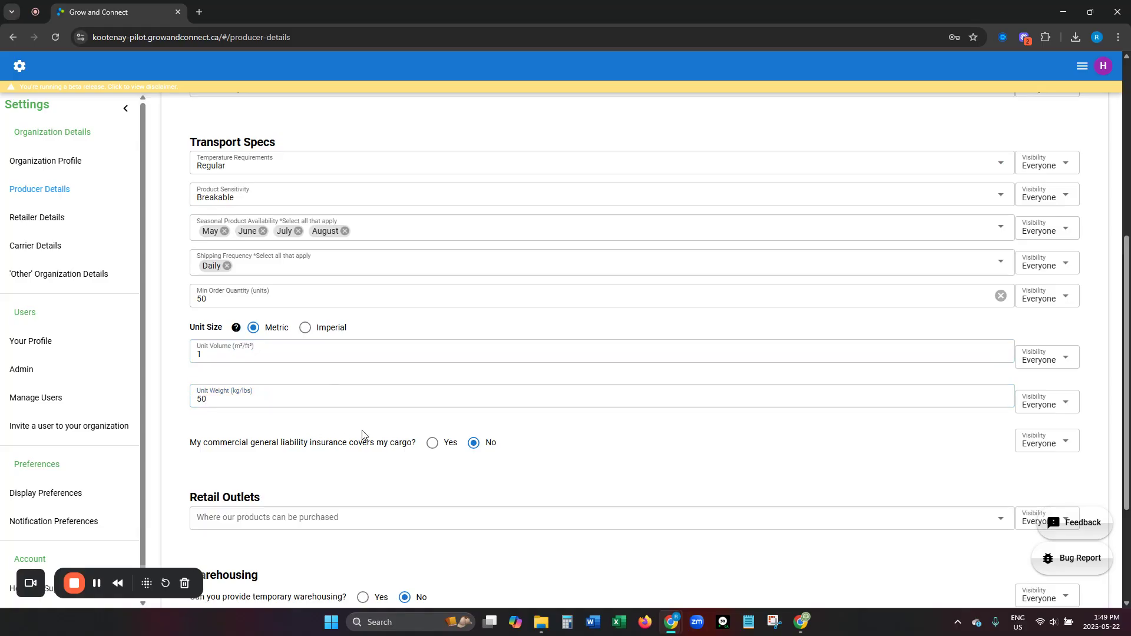
- View the selectable retail outlets where the products can be purchased, without choosing one
{"action": "scroll", "coordinate": [380, 431], "scroll_direction": "down", "scroll_amount": 1}
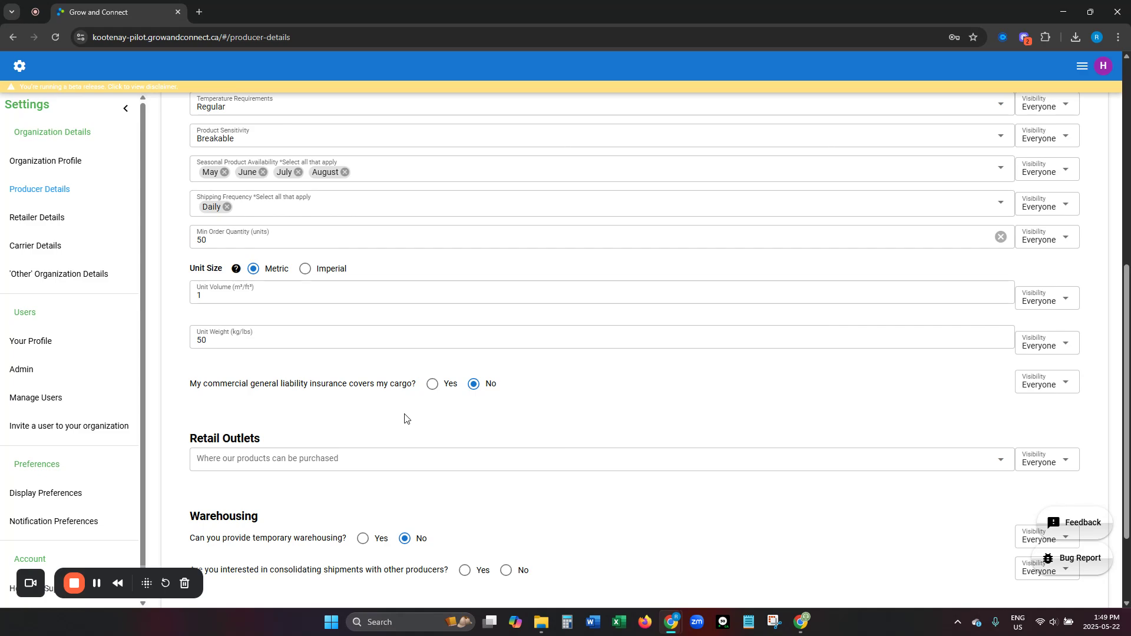
{"action": "scroll", "coordinate": [362, 408], "scroll_direction": "up", "scroll_amount": 3}
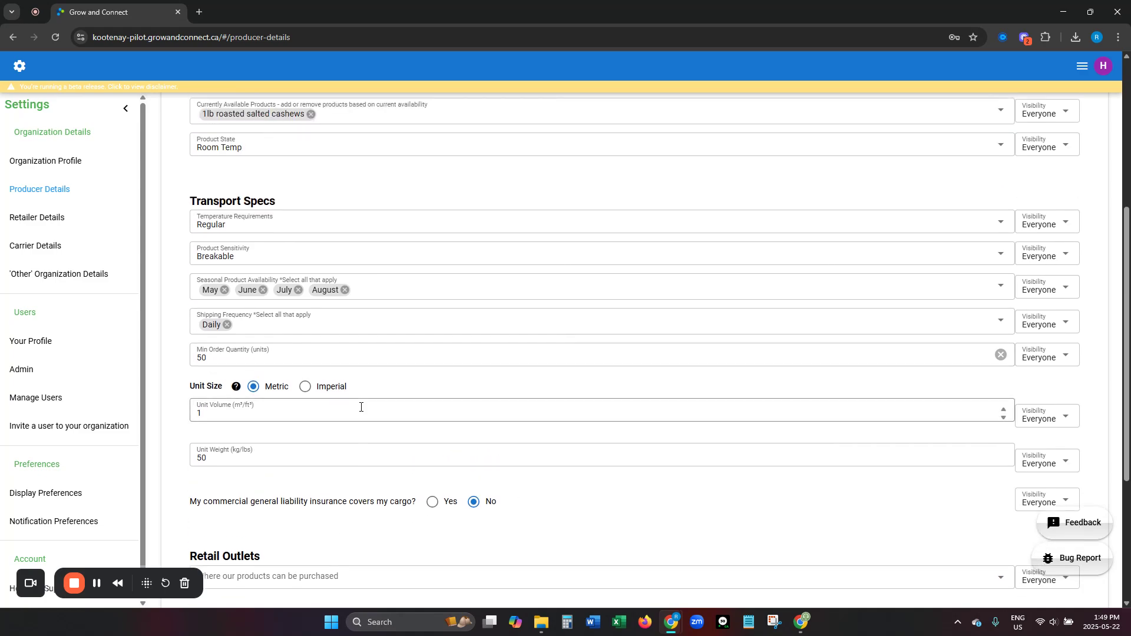
{"action": "scroll", "coordinate": [387, 322], "scroll_direction": "down", "scroll_amount": 3}
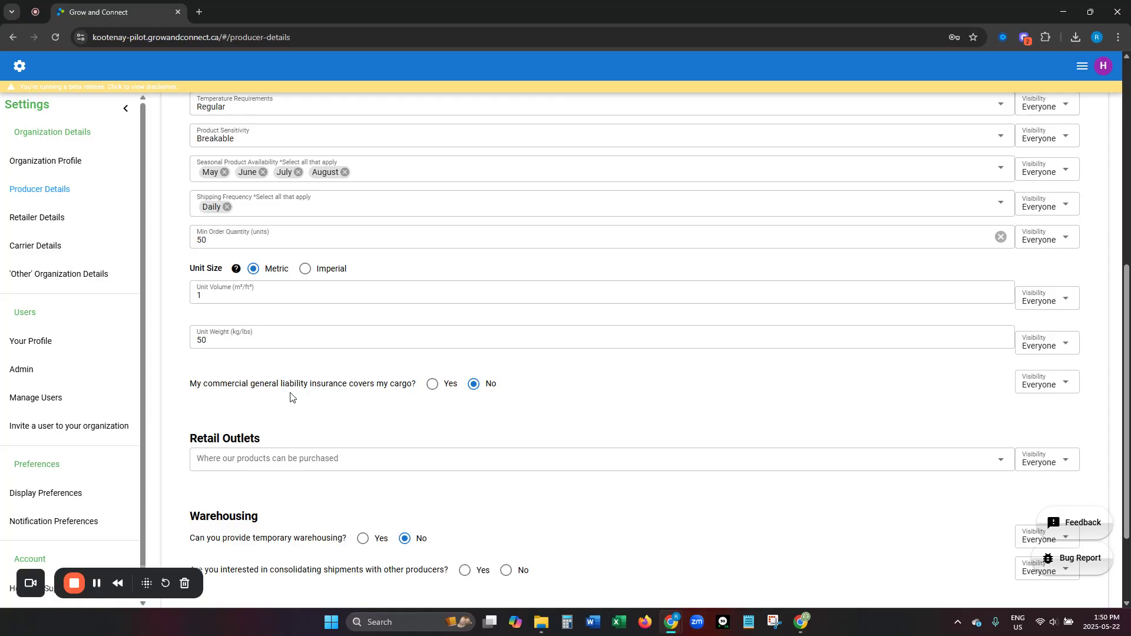
{"action": "scroll", "coordinate": [290, 394], "scroll_direction": "down", "scroll_amount": 2}
{"action": "left_click", "coordinate": [335, 341]}
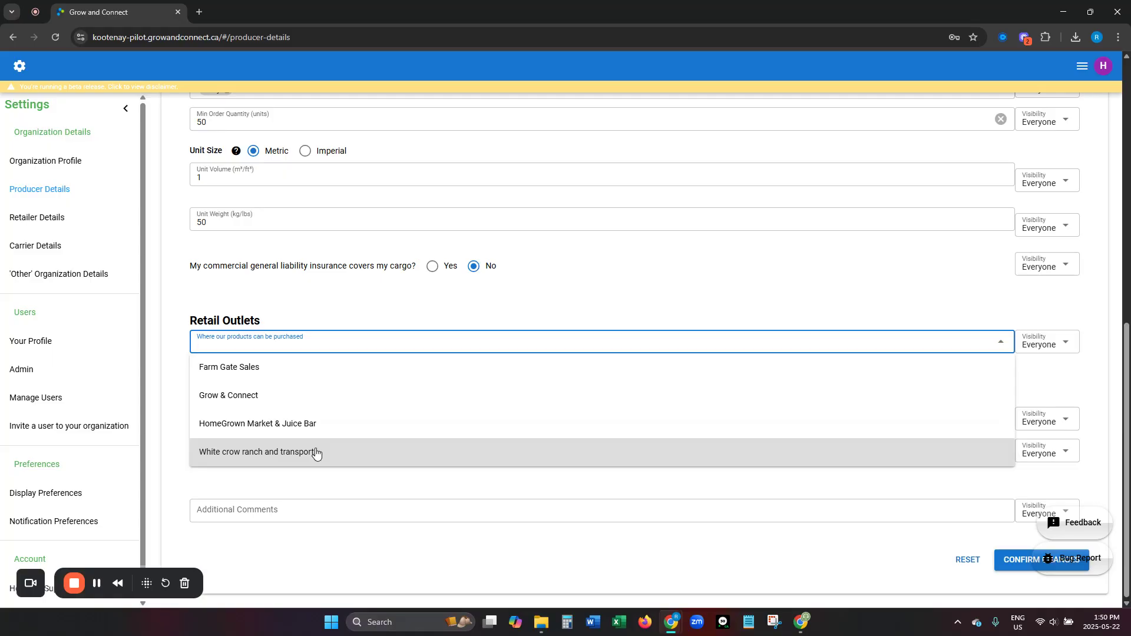
{"action": "left_click", "coordinate": [169, 360]}
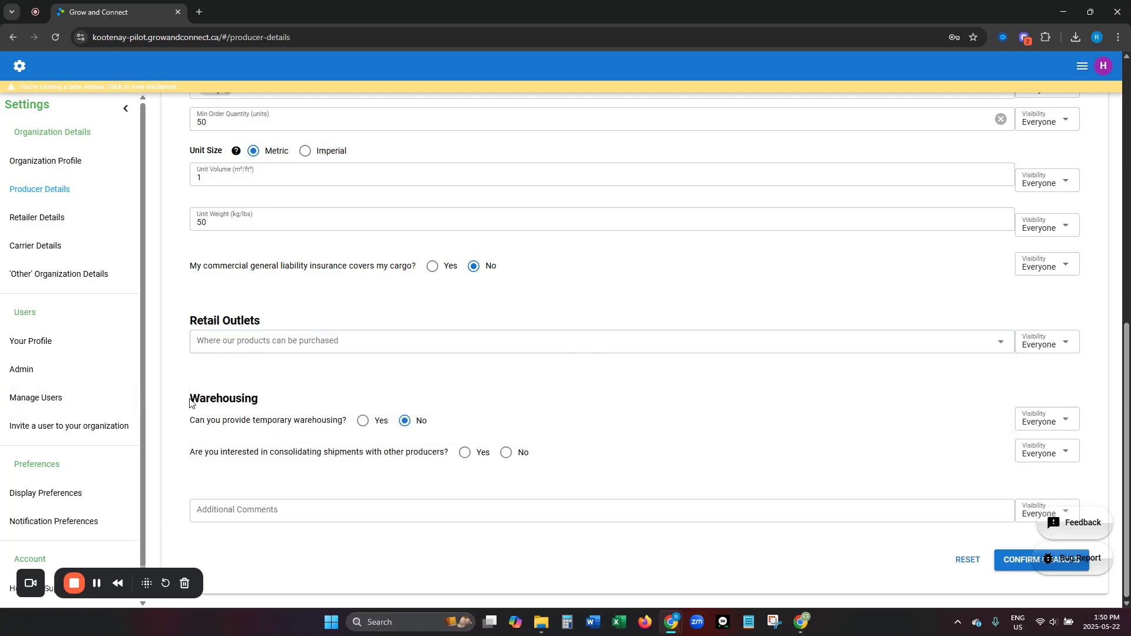
- Answer Yes to providing temporary warehousing and view the warehouse space options without choosing one
{"action": "mouse_move", "coordinate": [195, 420]}
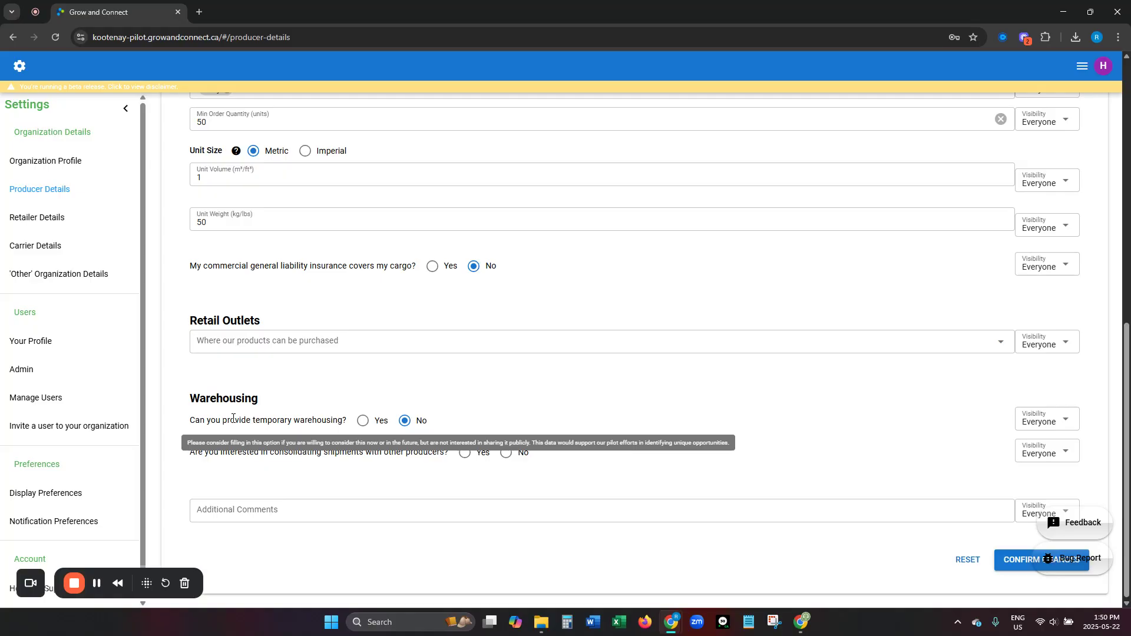
{"action": "left_click", "coordinate": [379, 421]}
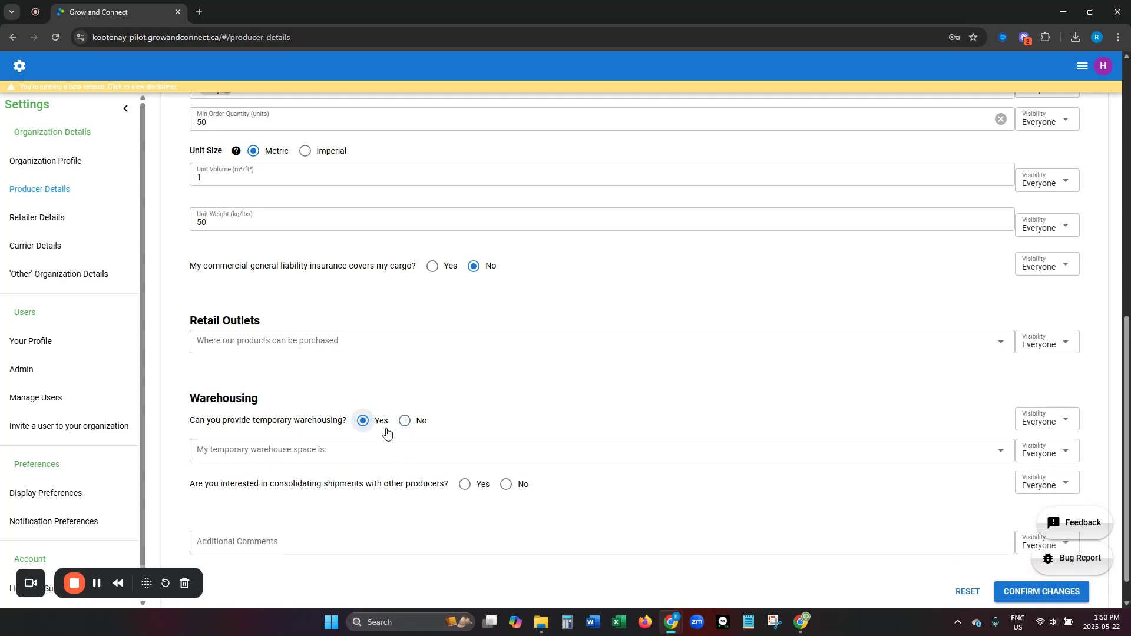
{"action": "left_click", "coordinate": [359, 455]}
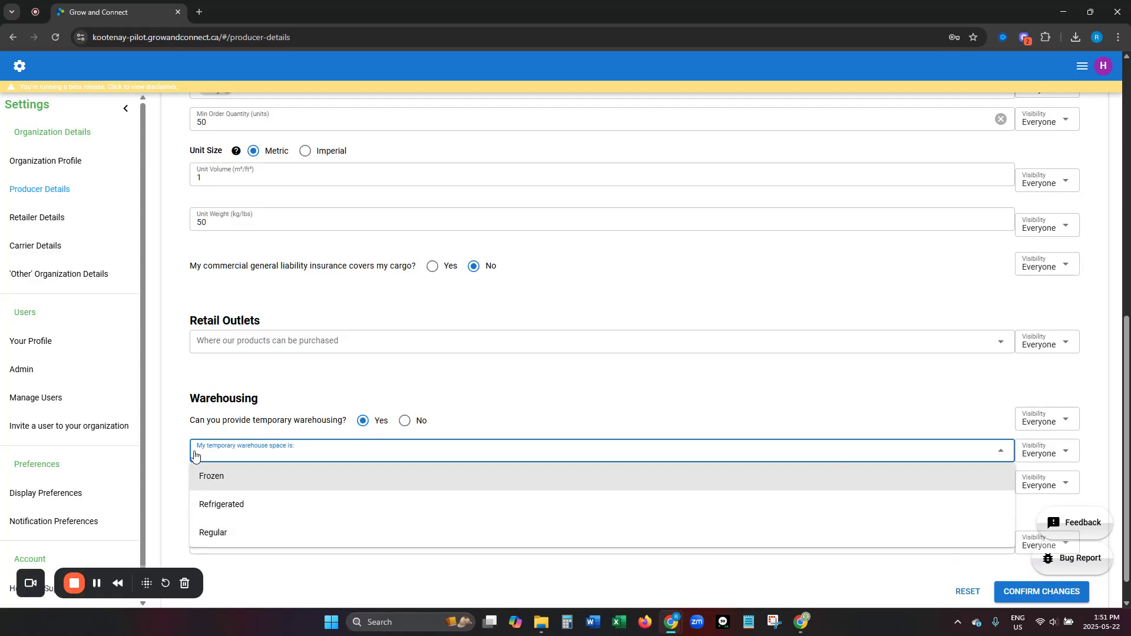
{"action": "left_click", "coordinate": [178, 430]}
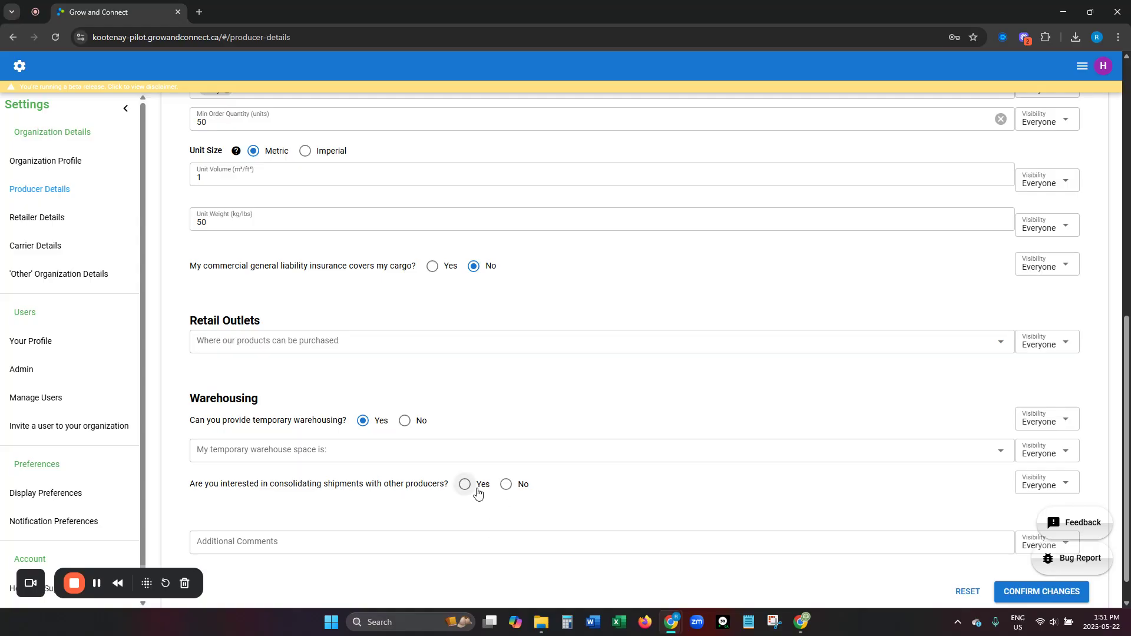
- Leave the additional comments empty, review the whole producer form and save the changes
{"action": "scroll", "coordinate": [508, 498], "scroll_direction": "down", "scroll_amount": 1}
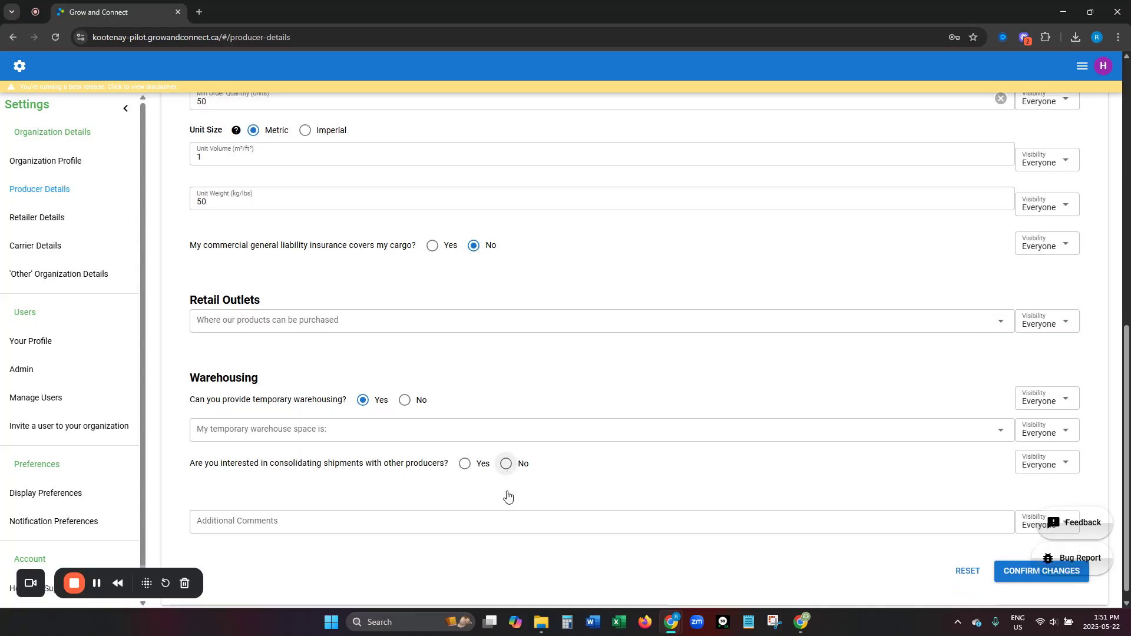
{"action": "left_click", "coordinate": [303, 517]}
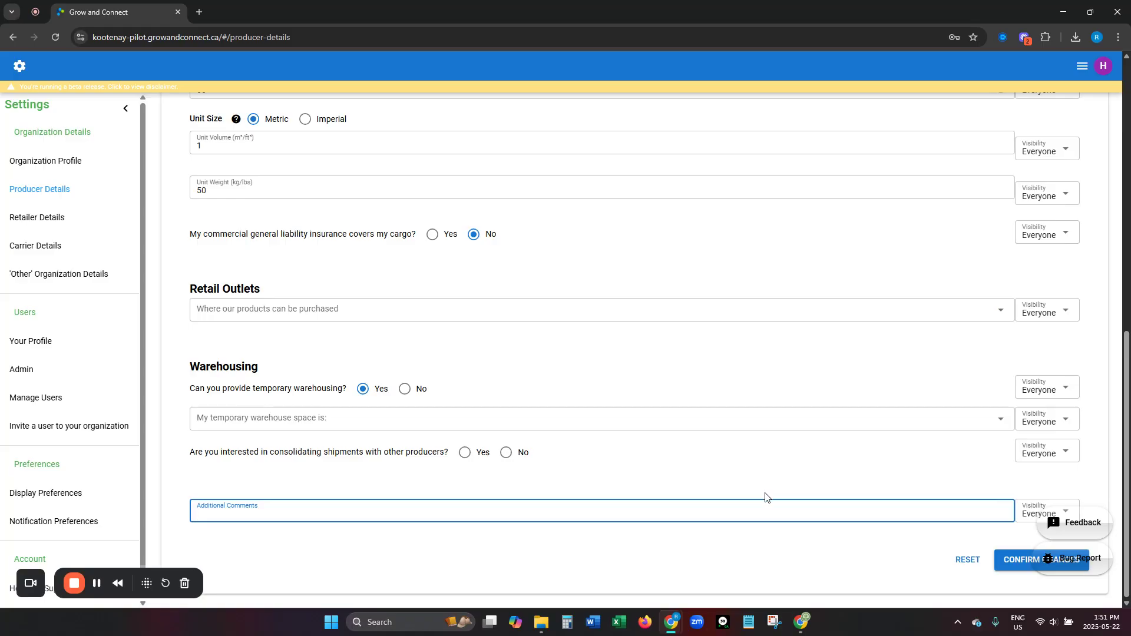
{"action": "scroll", "coordinate": [887, 526], "scroll_direction": "up", "scroll_amount": 8}
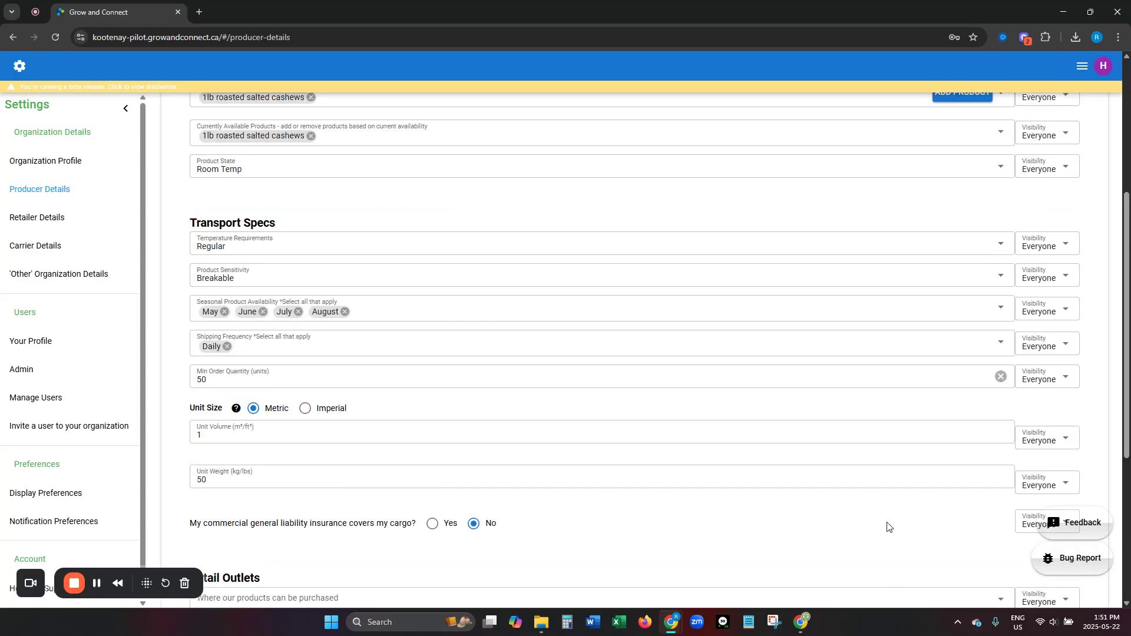
{"action": "scroll", "coordinate": [886, 526], "scroll_direction": "up", "scroll_amount": 2}
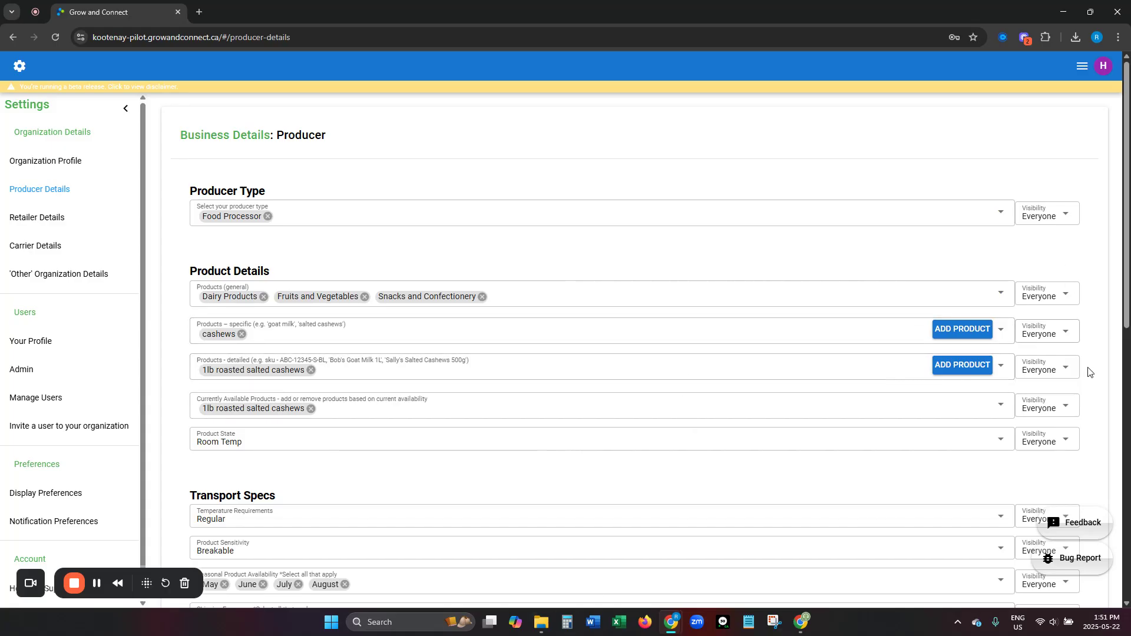
{"action": "scroll", "coordinate": [1055, 461], "scroll_direction": "down", "scroll_amount": 1}
{"action": "scroll", "coordinate": [1055, 462], "scroll_direction": "down", "scroll_amount": 4}
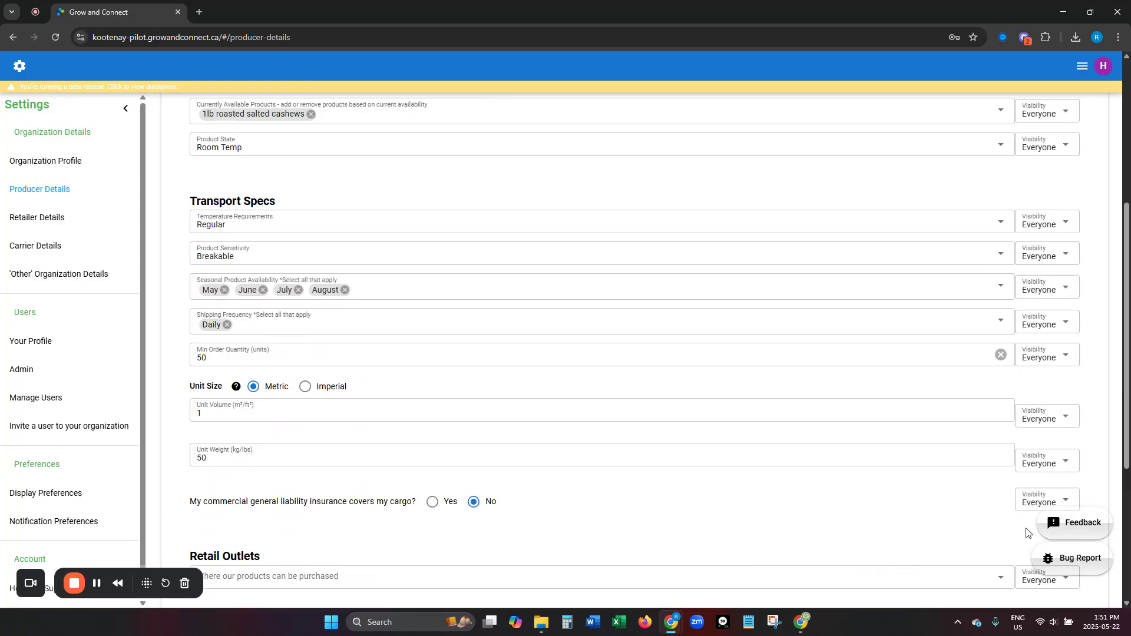
{"action": "scroll", "coordinate": [934, 540], "scroll_direction": "down", "scroll_amount": 5}
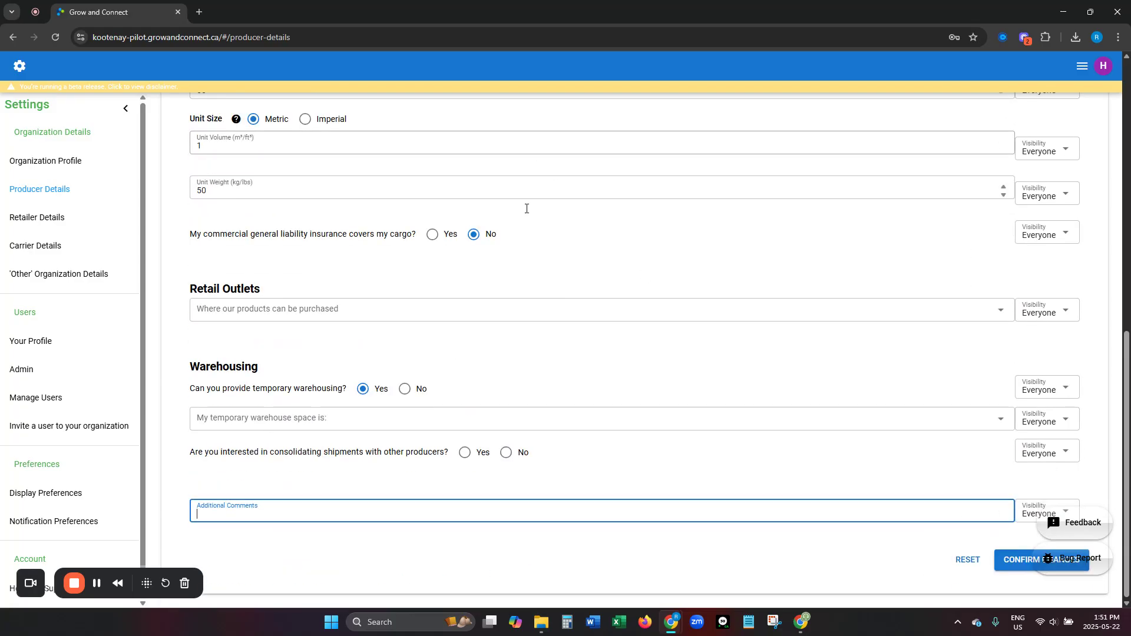
{"action": "scroll", "coordinate": [636, 319], "scroll_direction": "up", "scroll_amount": 5}
{"action": "scroll", "coordinate": [637, 323], "scroll_direction": "down", "scroll_amount": 8}
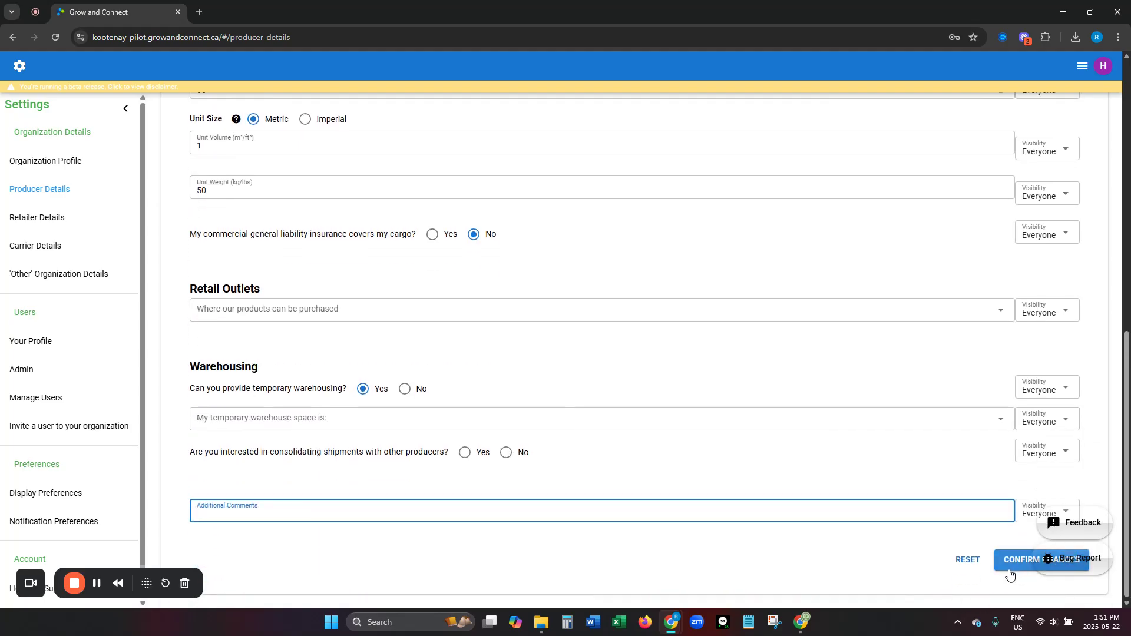
{"action": "left_click", "coordinate": [1010, 571]}
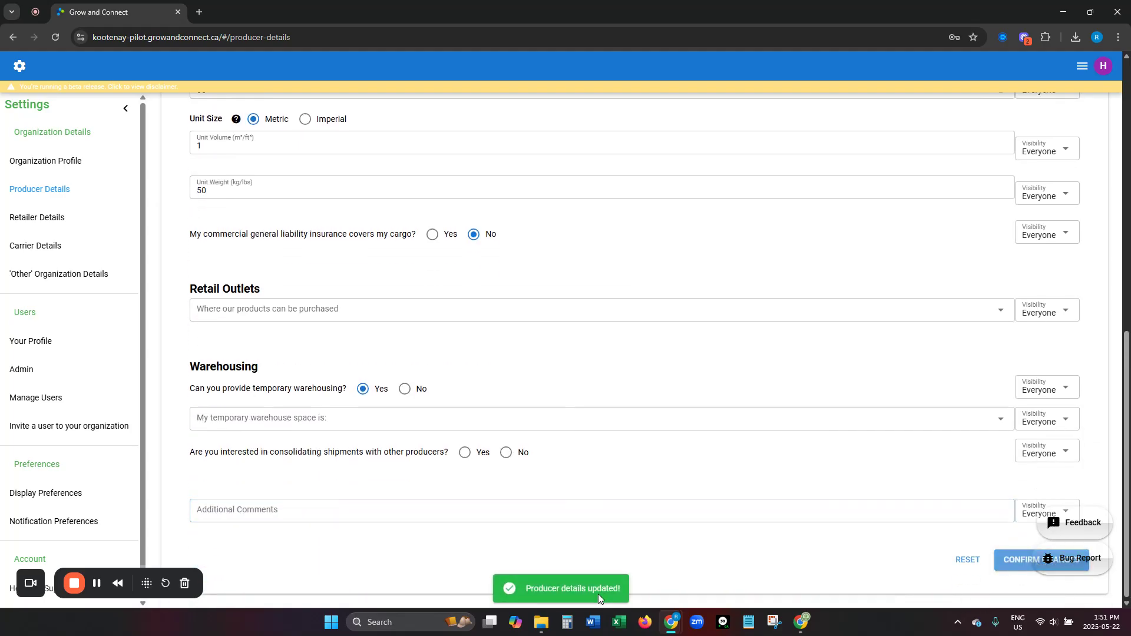